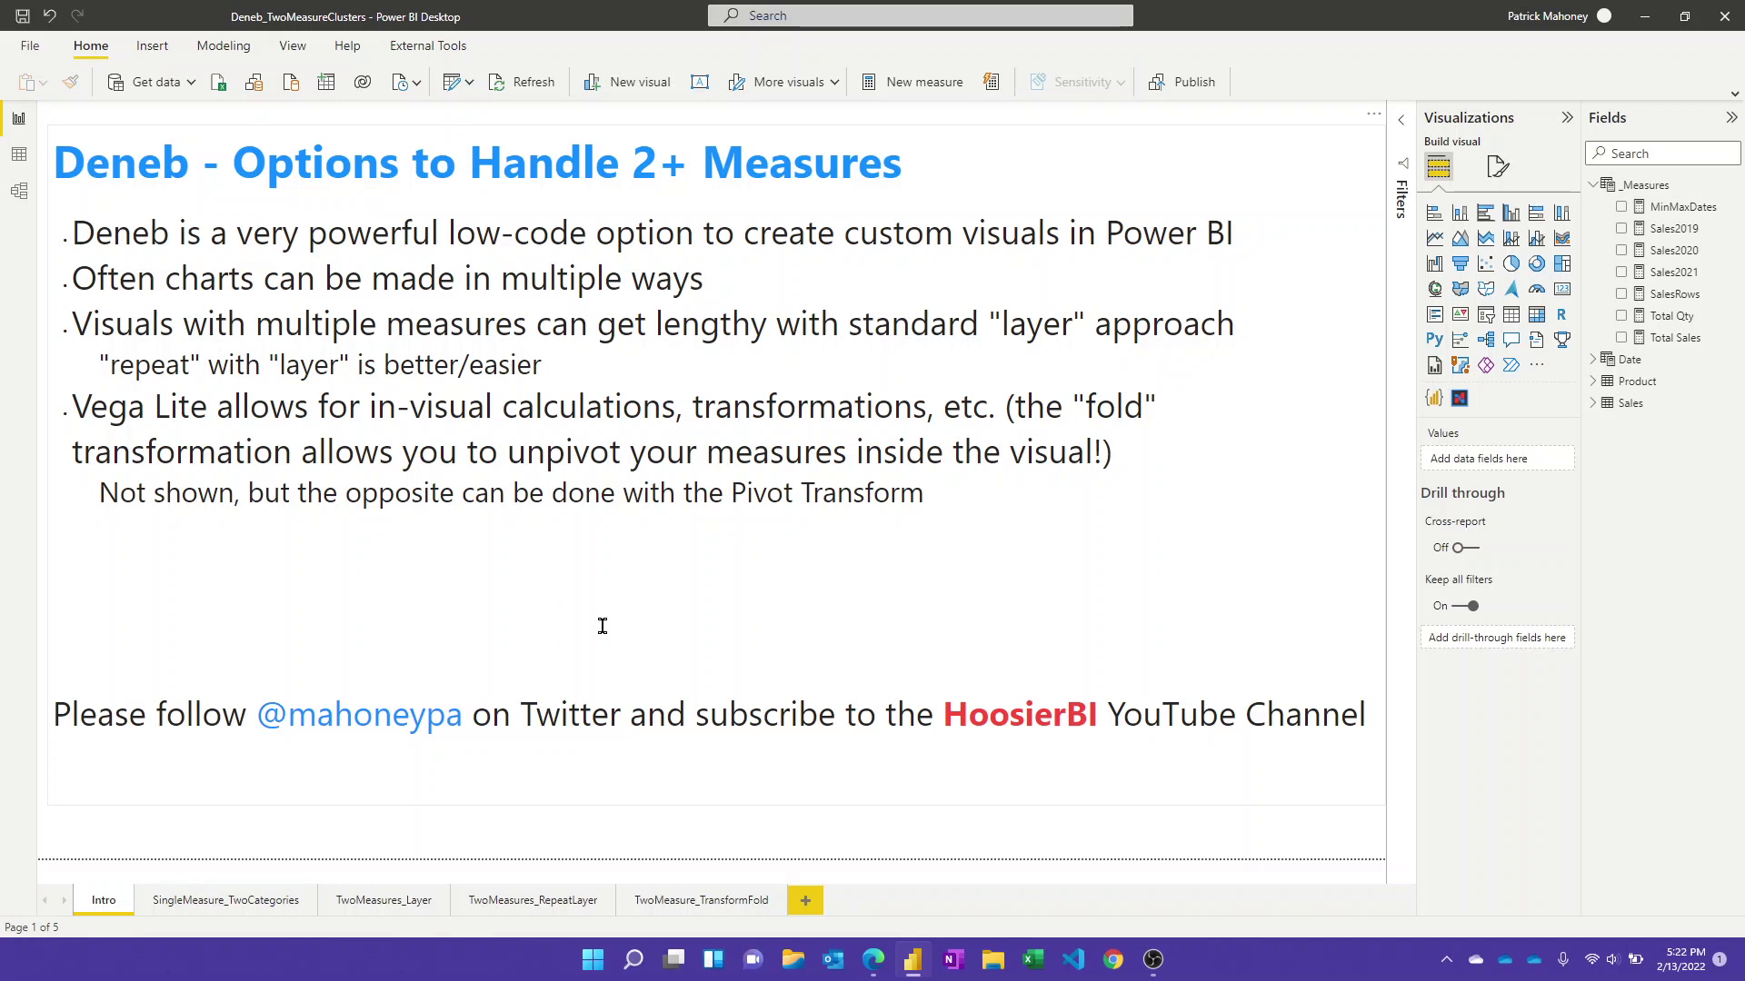
Go to the SingleMeasure_TwoCategories page and view a bar's yearly Total Sales tooltip for ProductA/ProductB.
{"action": "left_click", "coordinate": [243, 906]}
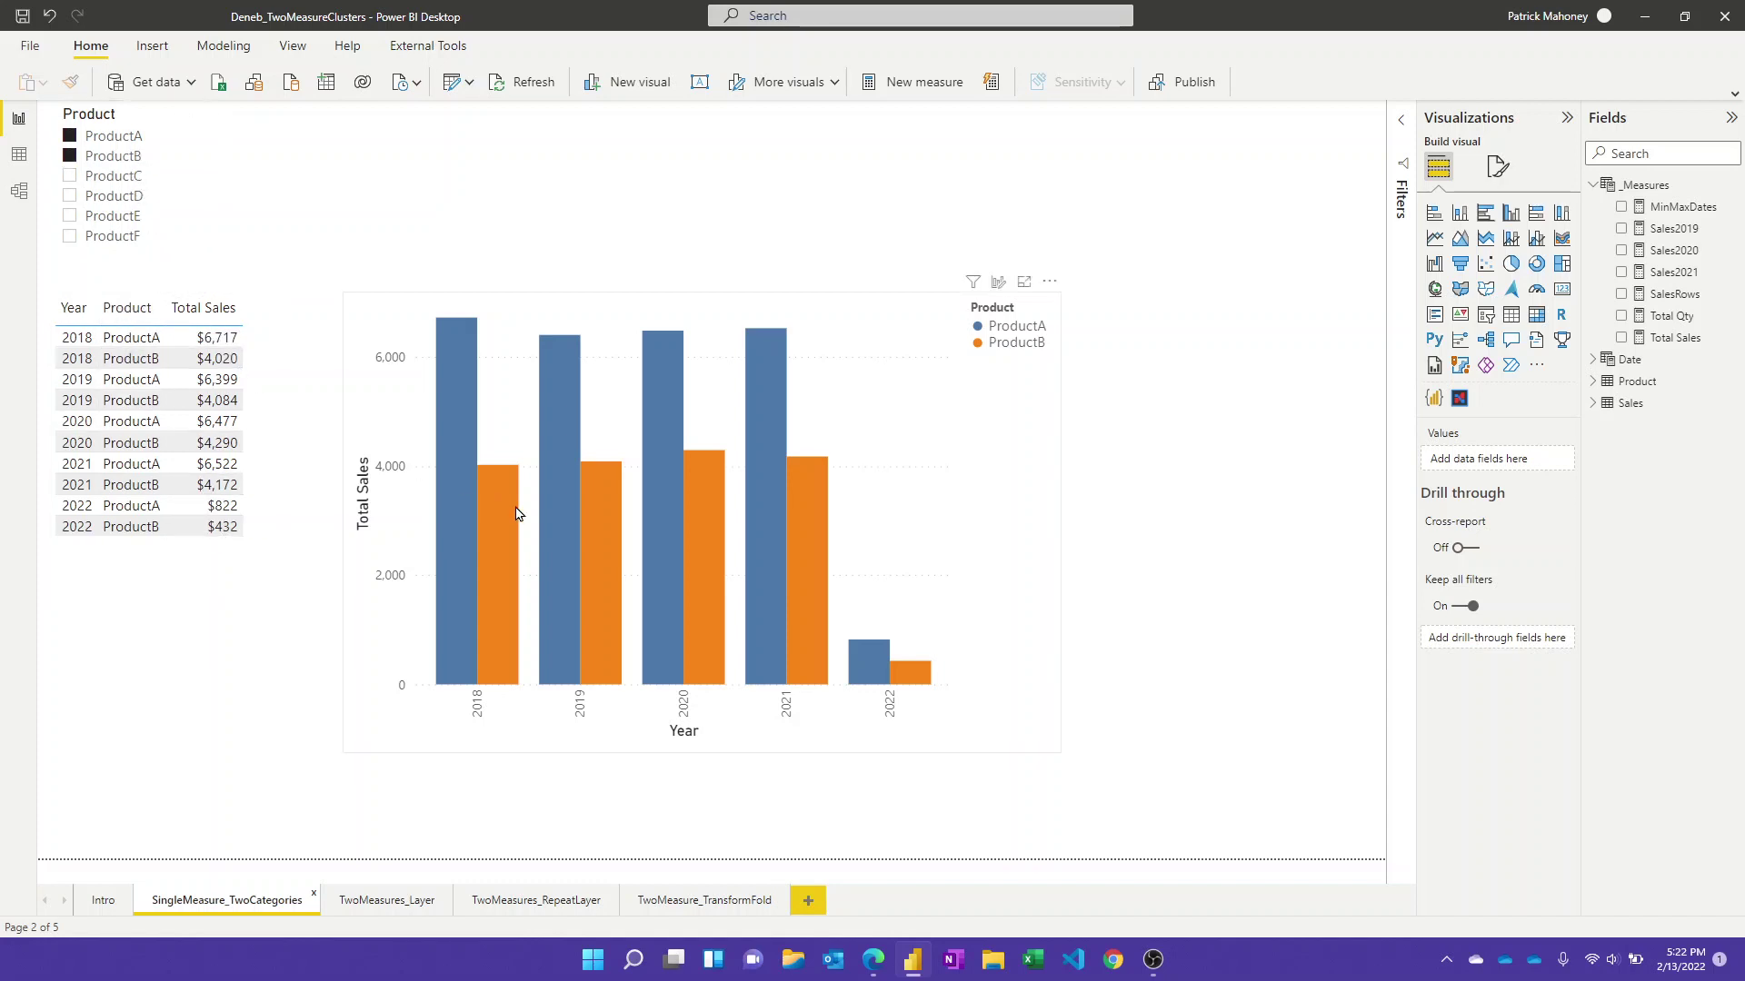
{"action": "mouse_move", "coordinate": [484, 525]}
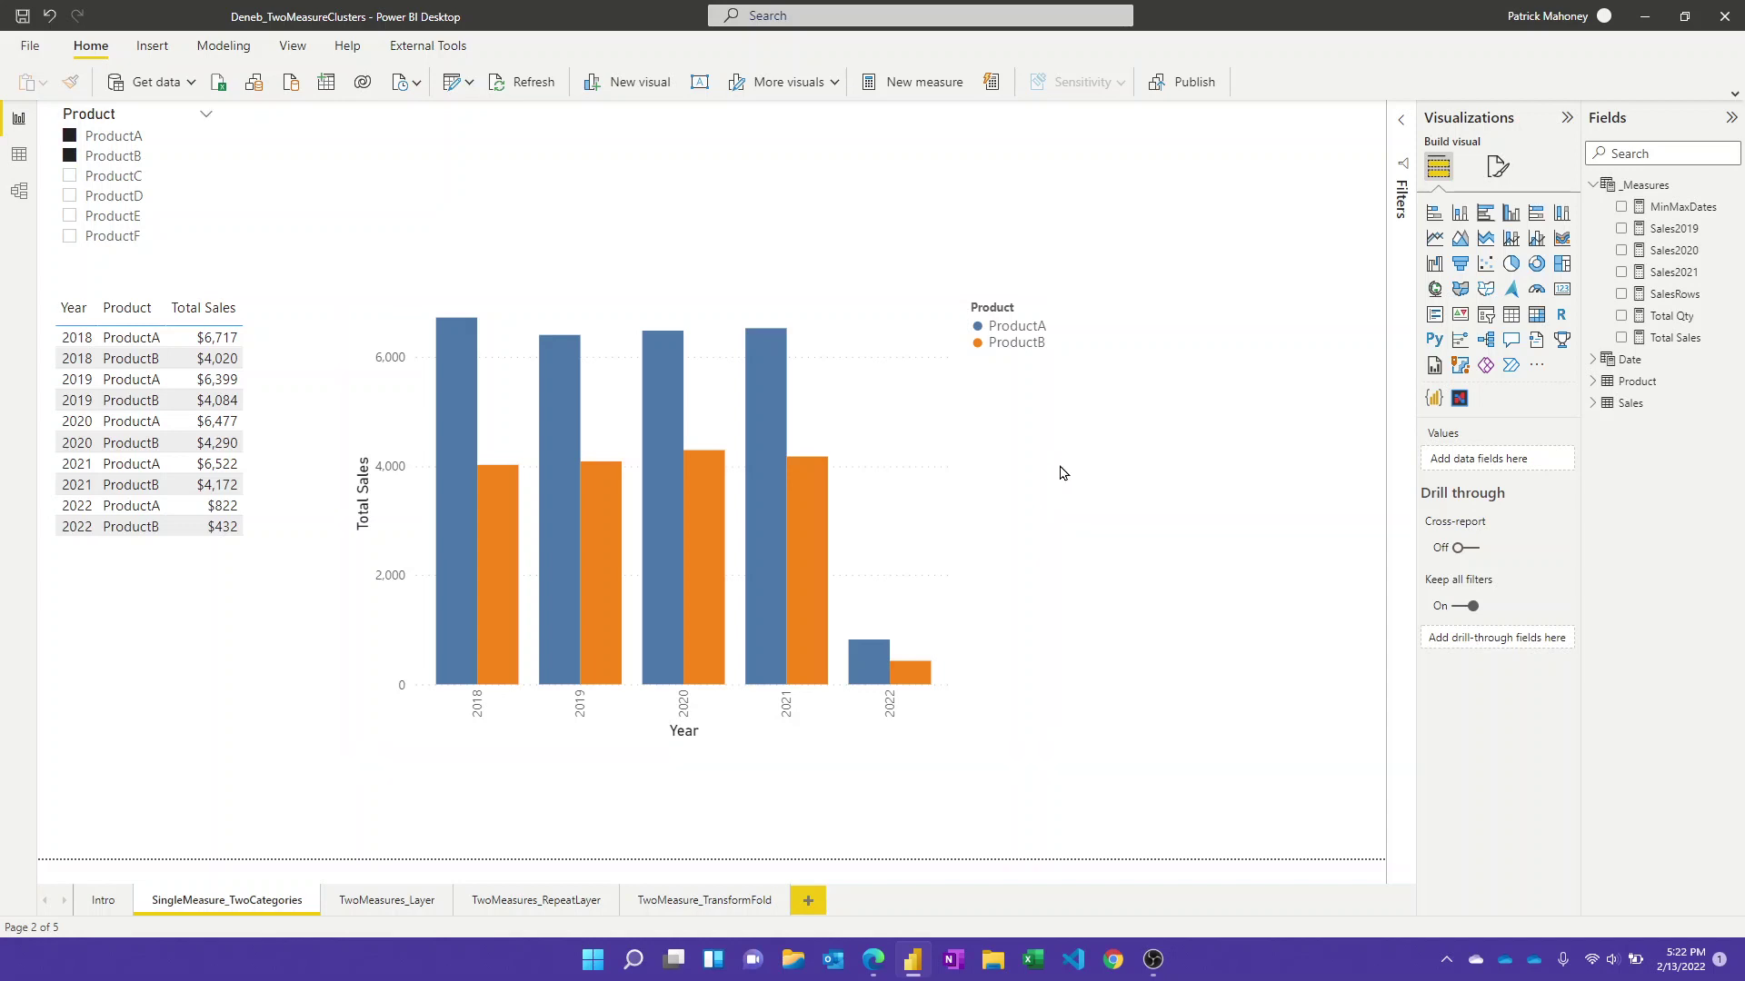
Review the grouped chart's Vega-Lite spec in the Deneb editor, then return to the report.
{"action": "left_click", "coordinate": [1049, 281]}
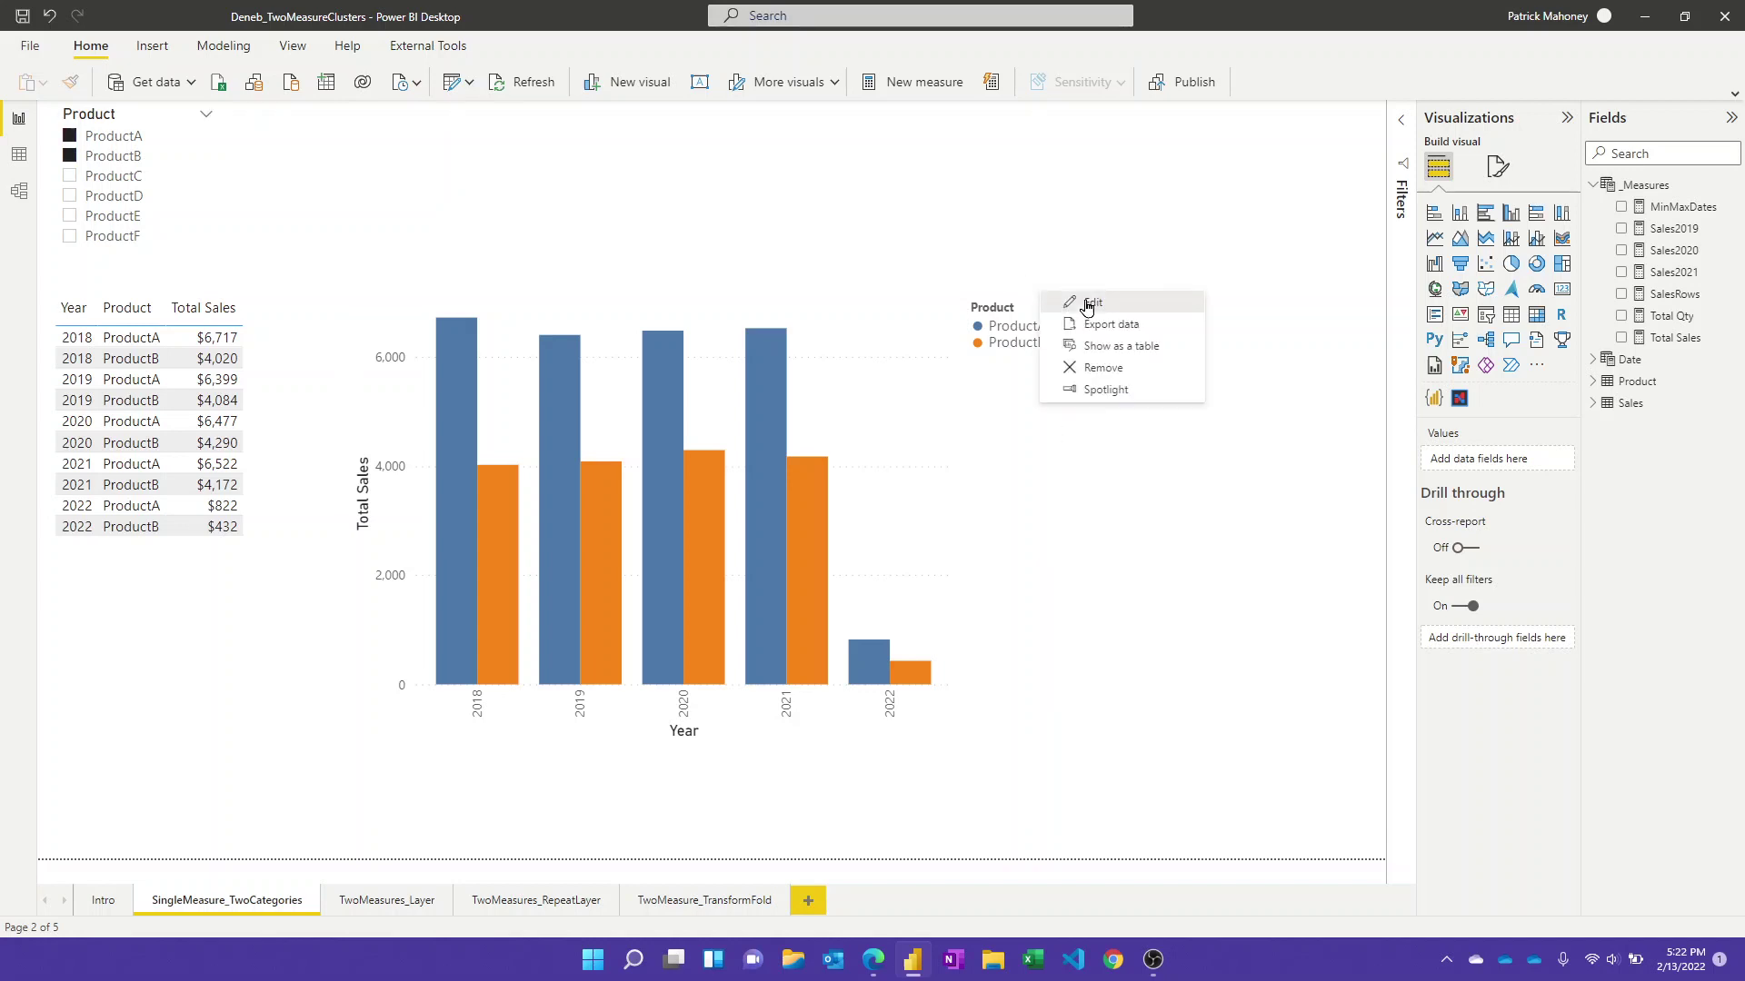
{"action": "left_click", "coordinate": [1089, 303]}
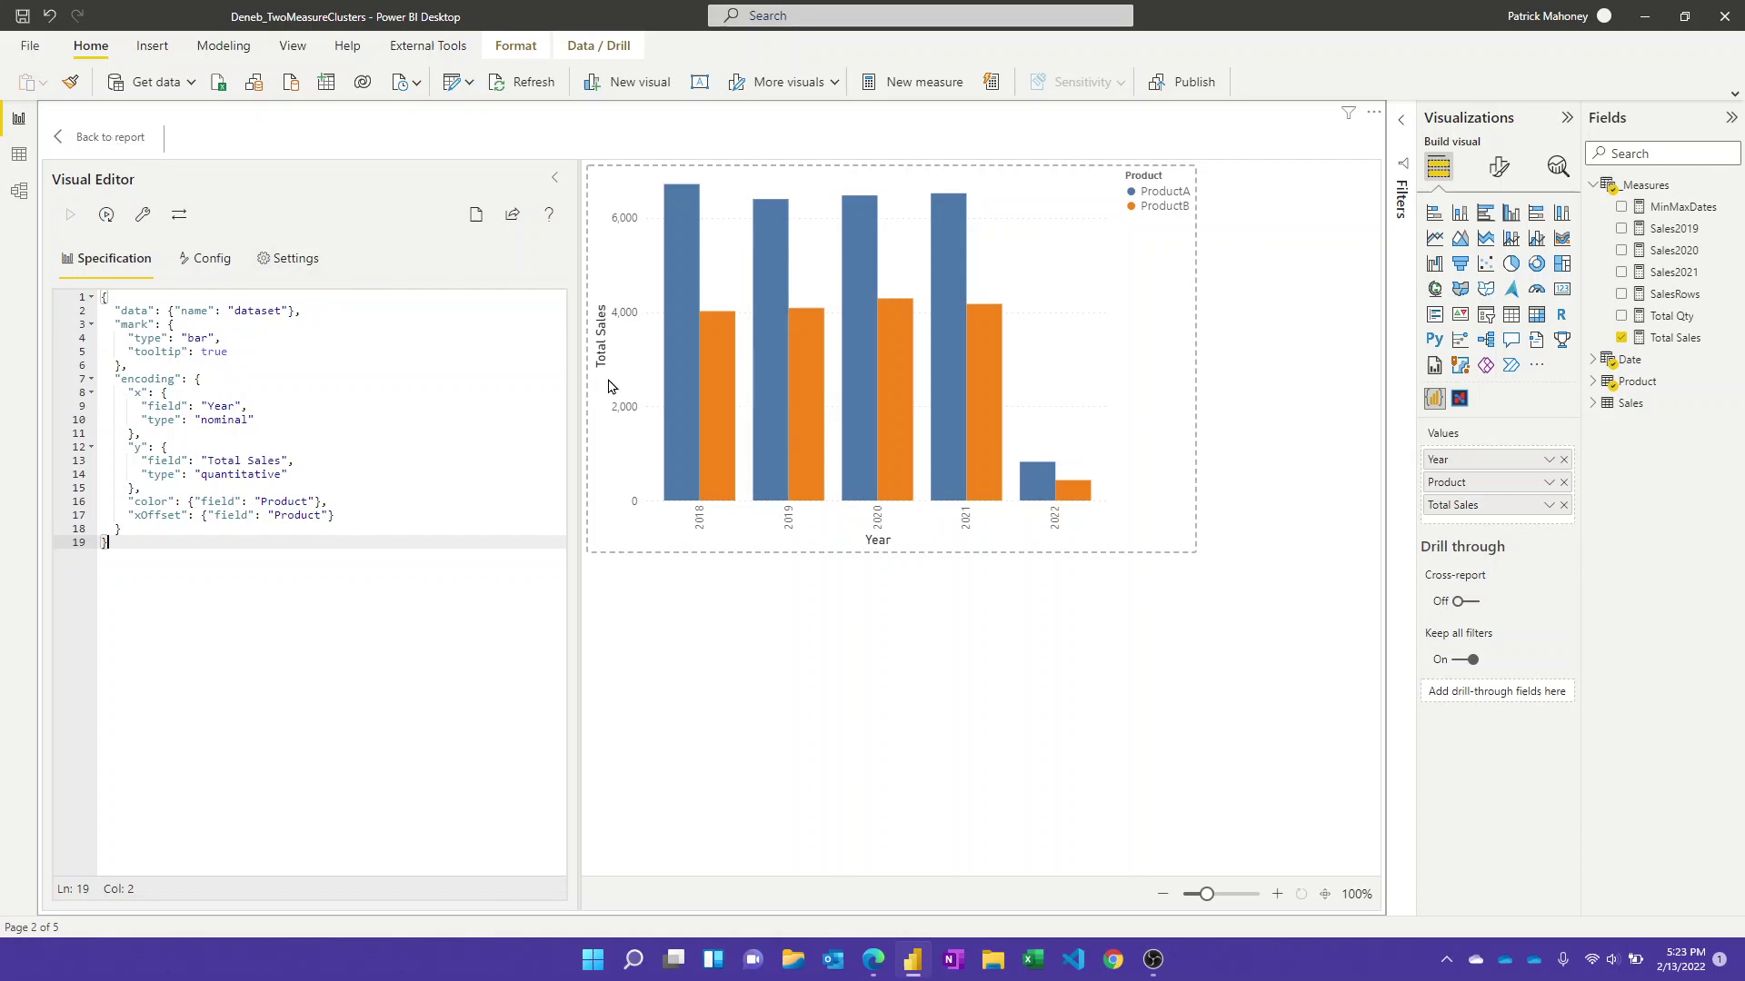
{"action": "mouse_move", "coordinate": [986, 454]}
{"action": "left_click", "coordinate": [112, 137]}
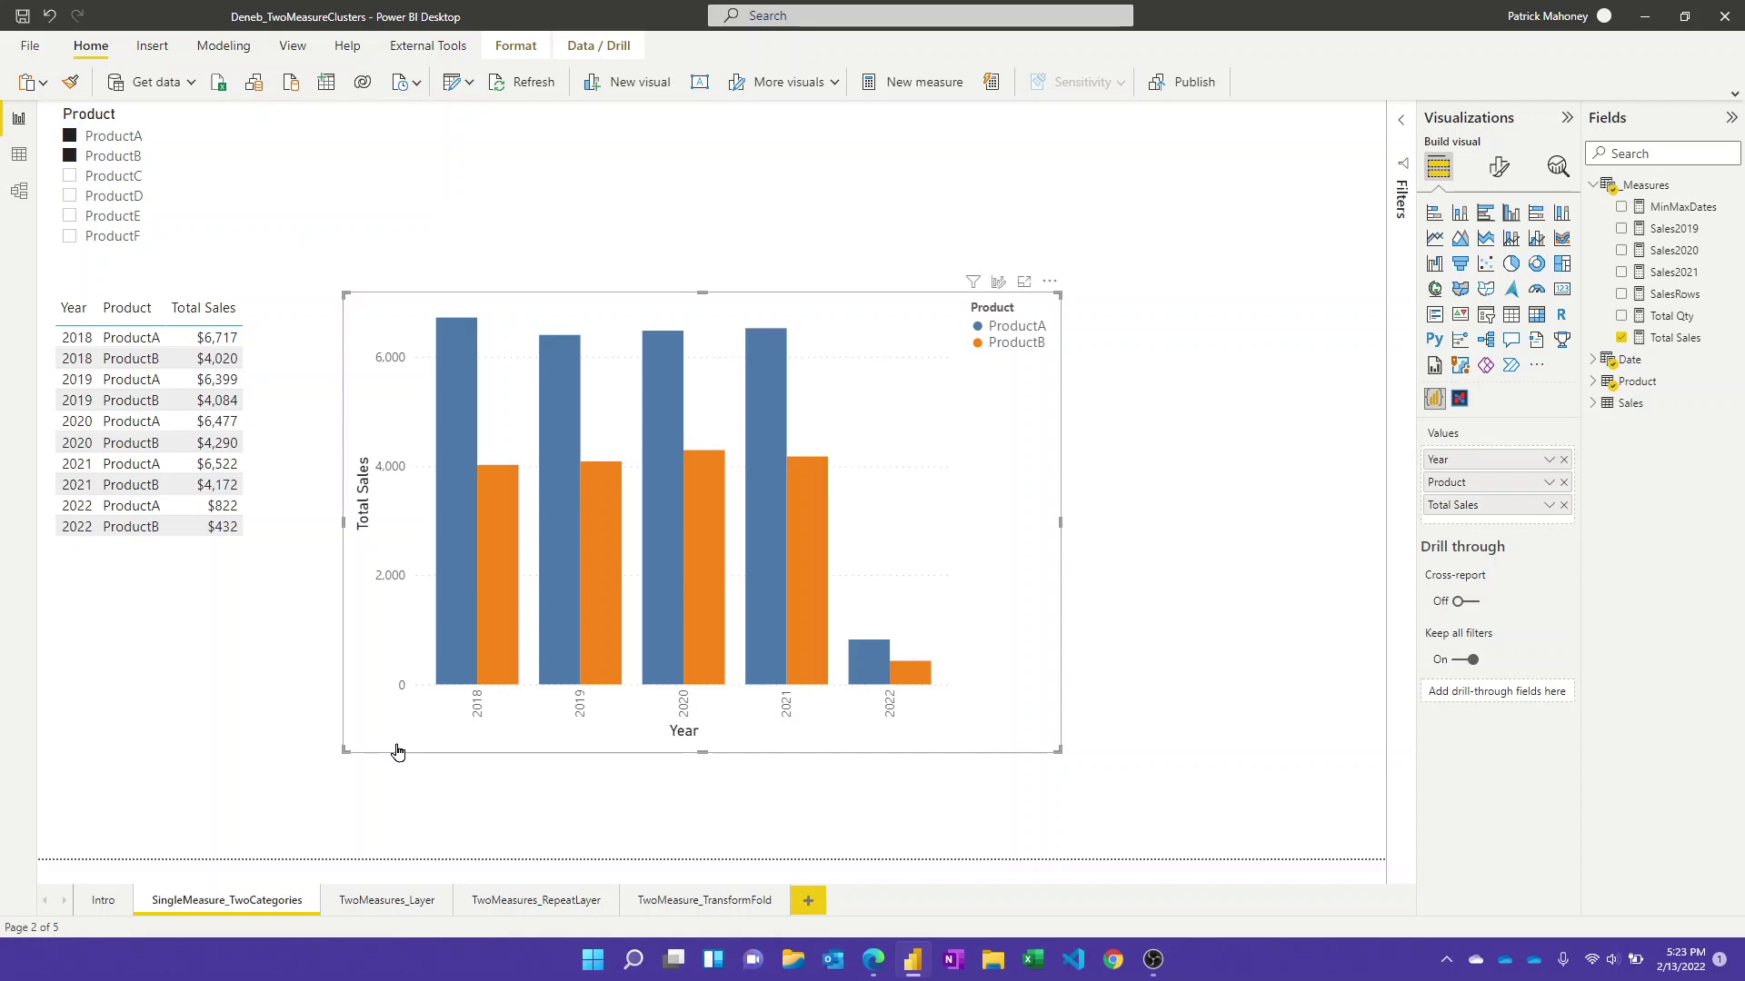
On the TwoMeasures_Layer page, check the overlapping Sales2021/Sales2020 bar tooltips and select the layered chart.
{"action": "left_click", "coordinate": [382, 902]}
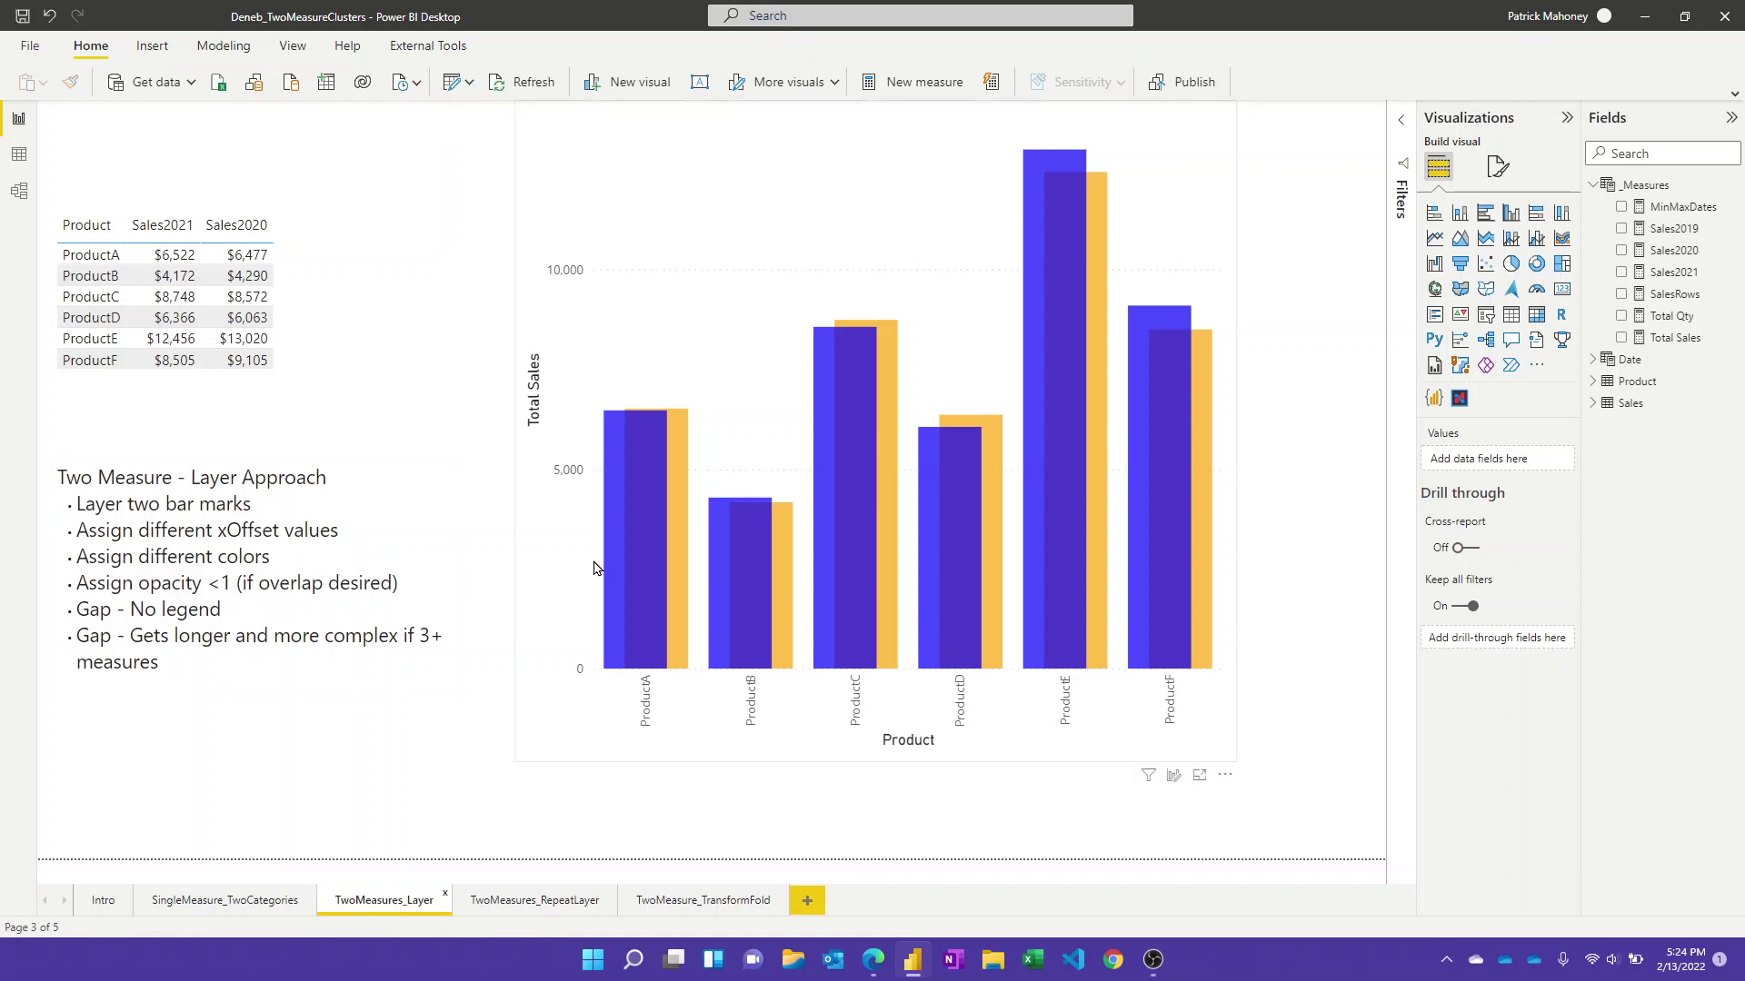
{"action": "mouse_move", "coordinate": [620, 566]}
{"action": "left_click", "coordinate": [1224, 766]}
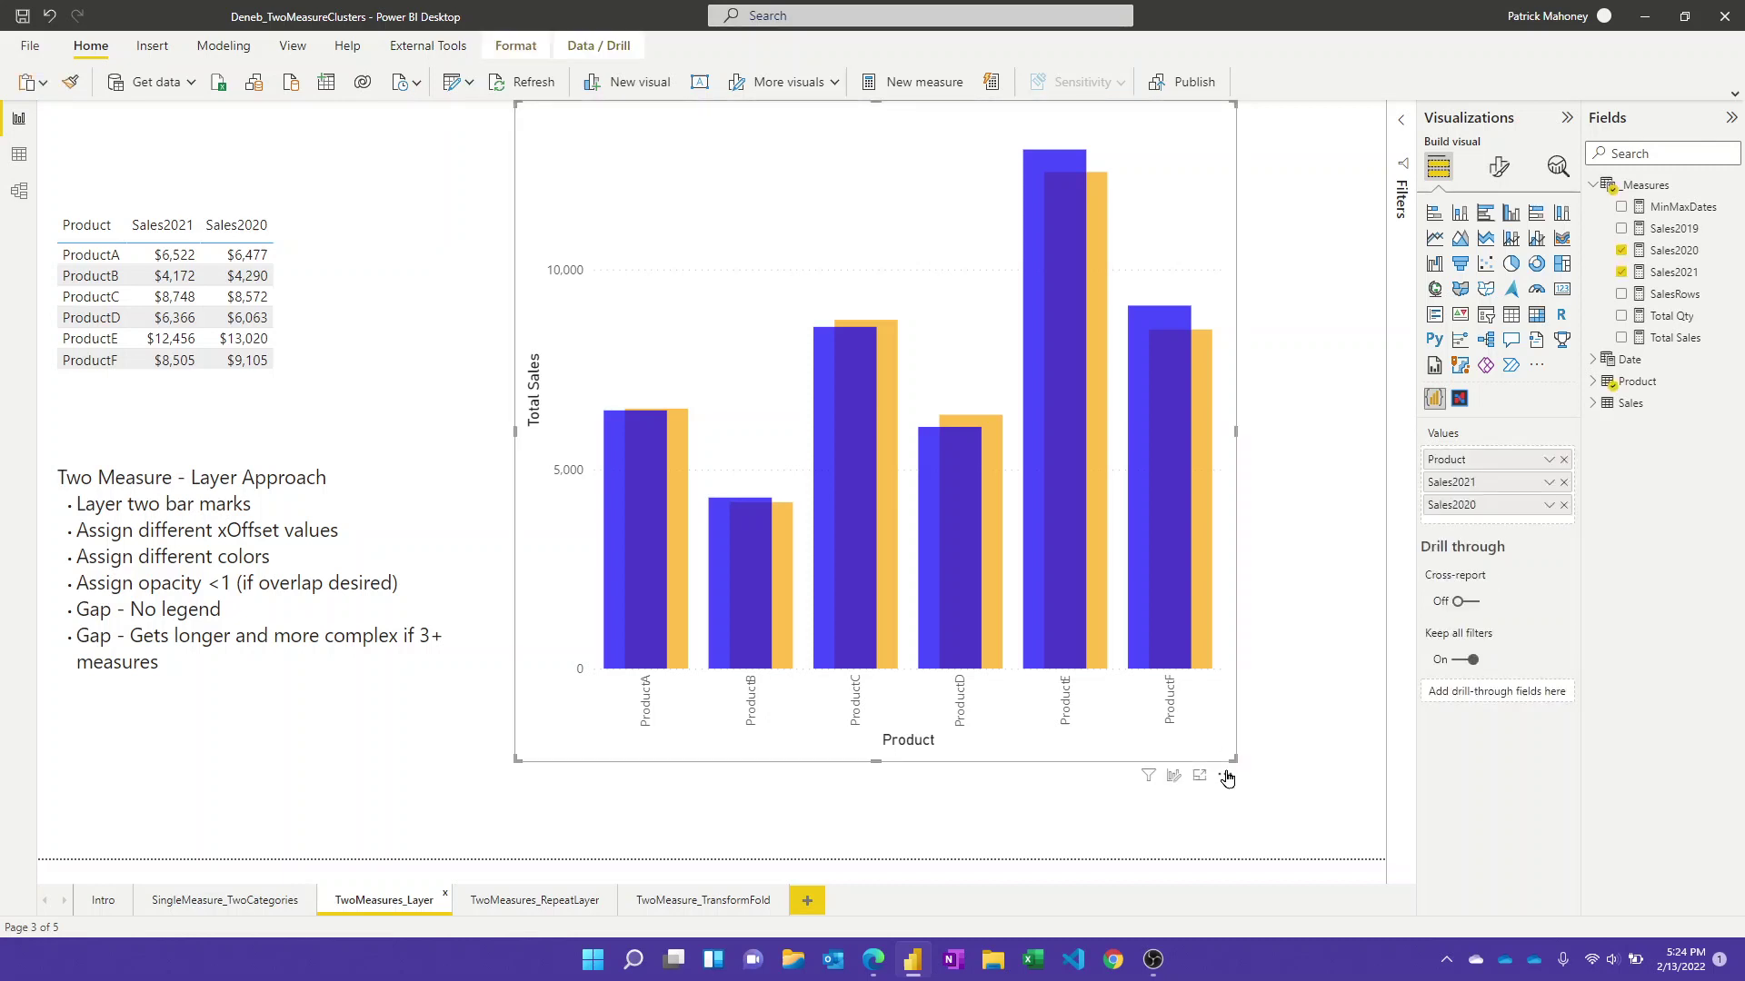
{"action": "left_click", "coordinate": [1223, 775]}
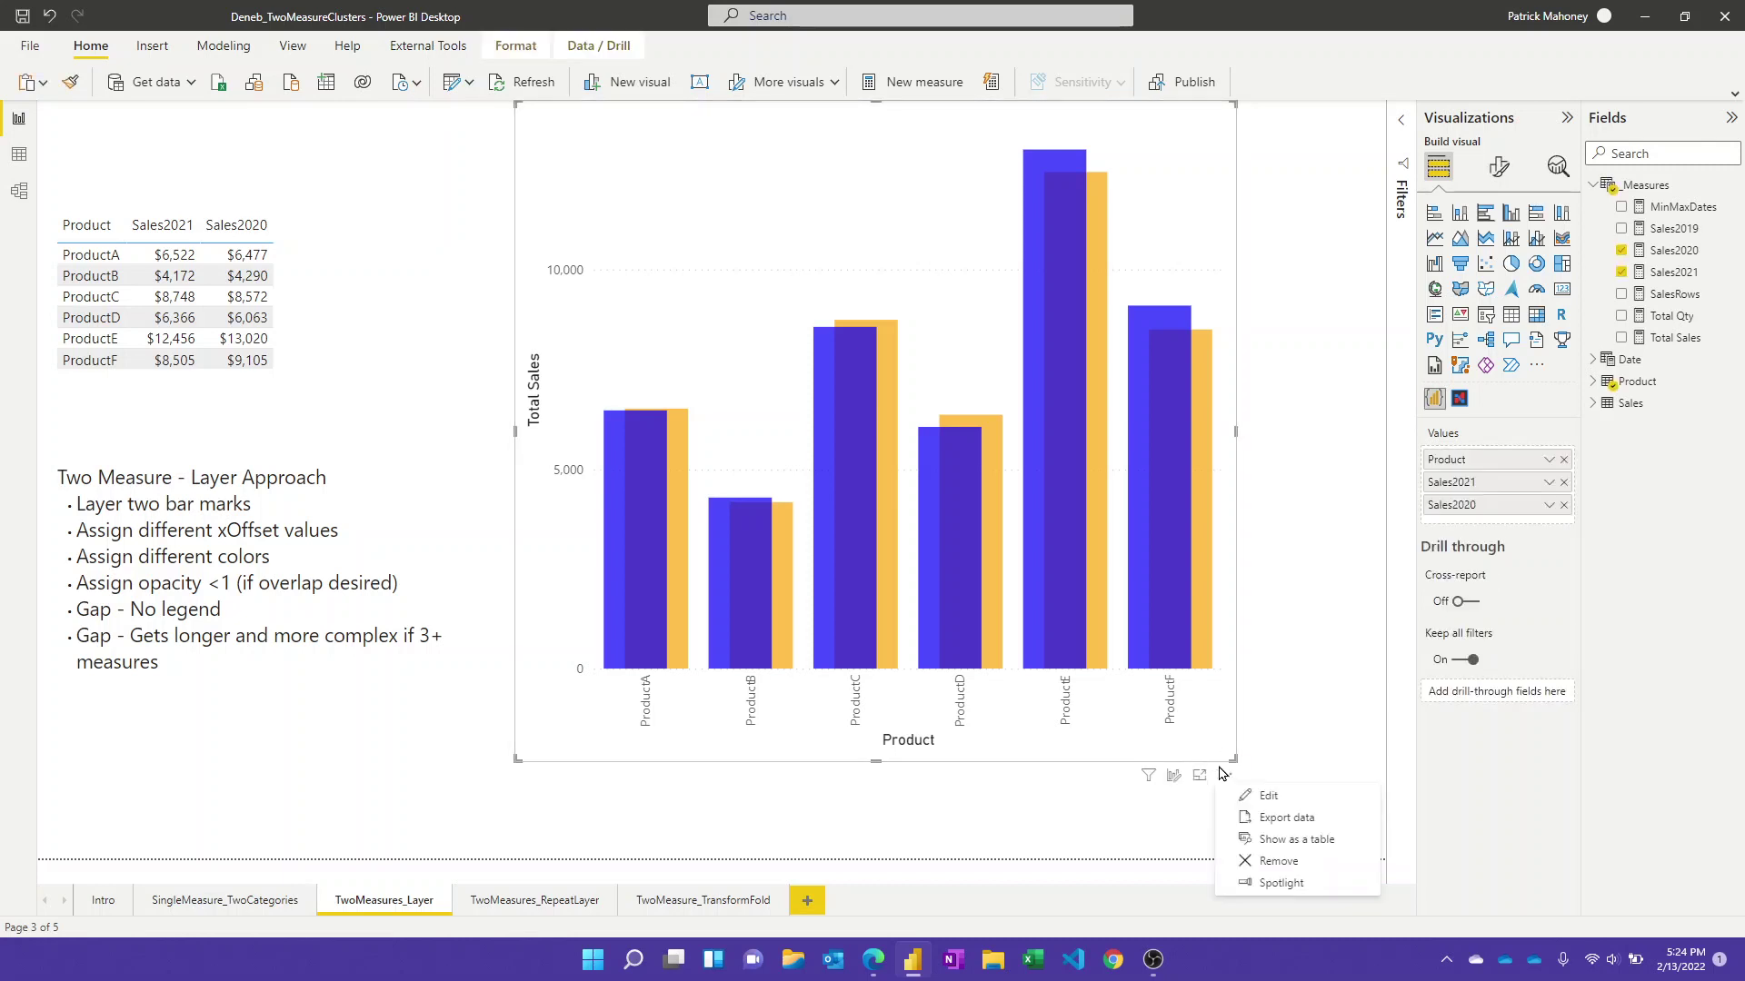
{"action": "left_click", "coordinate": [1268, 797]}
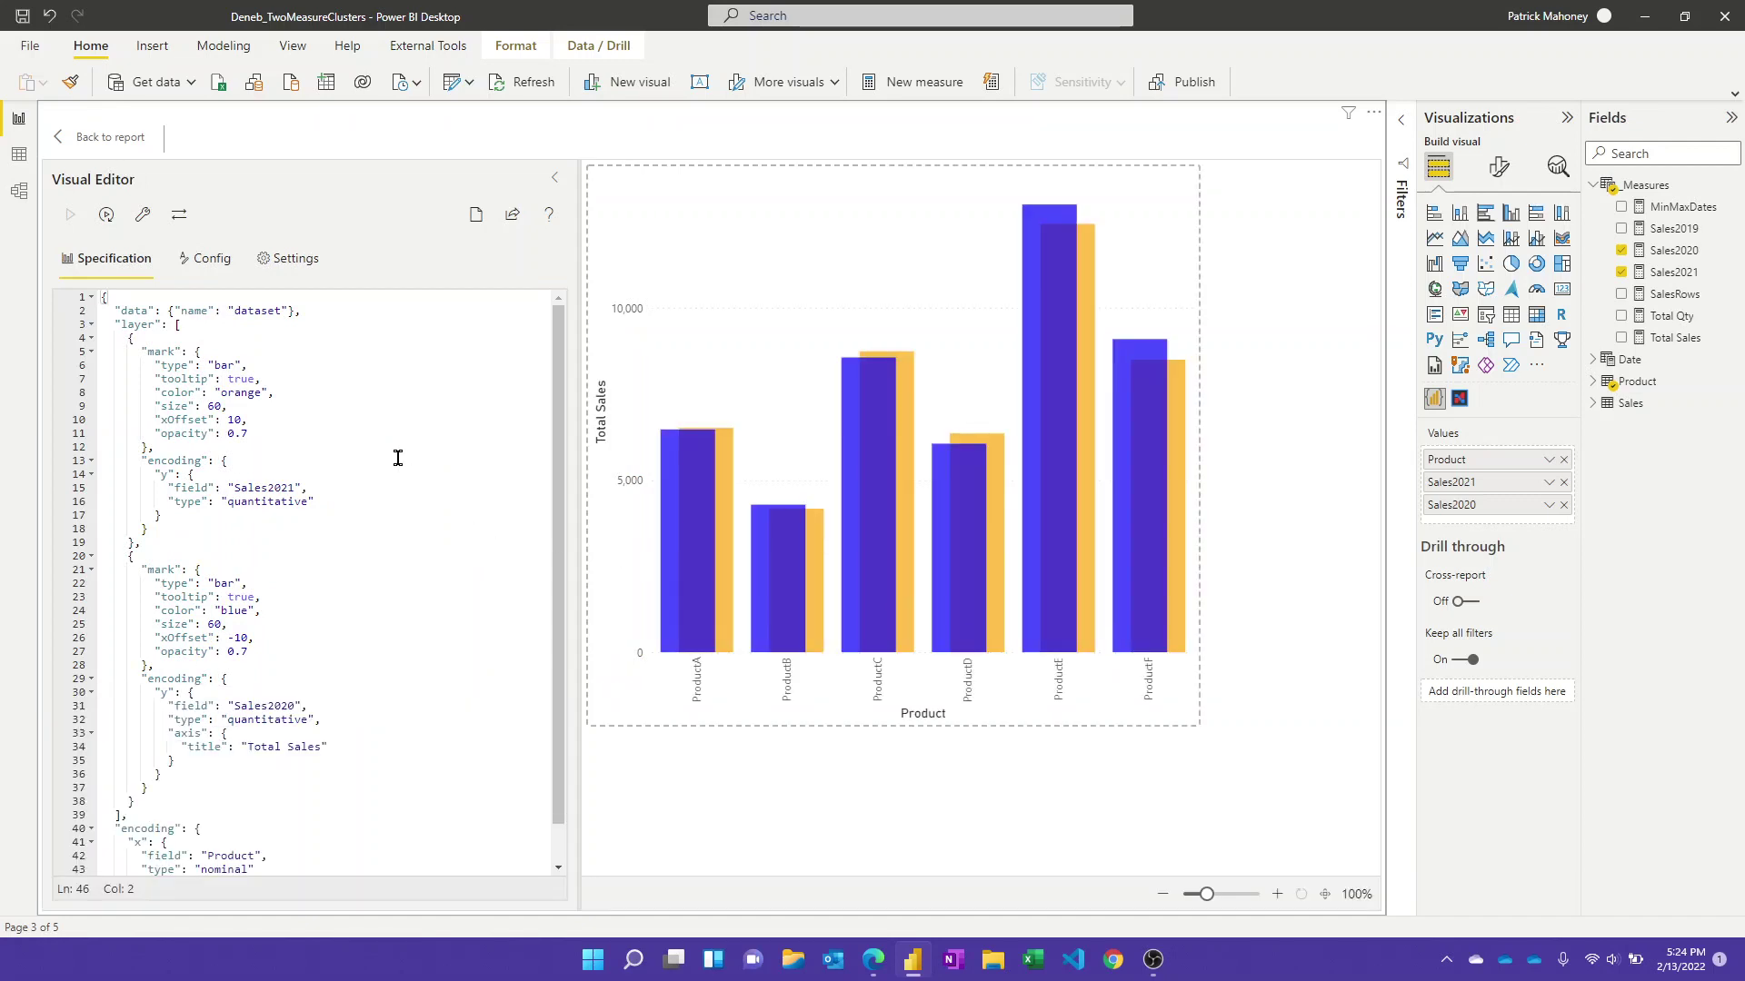
{"action": "scroll", "coordinate": [398, 457], "scroll_direction": "down", "scroll_amount": 1}
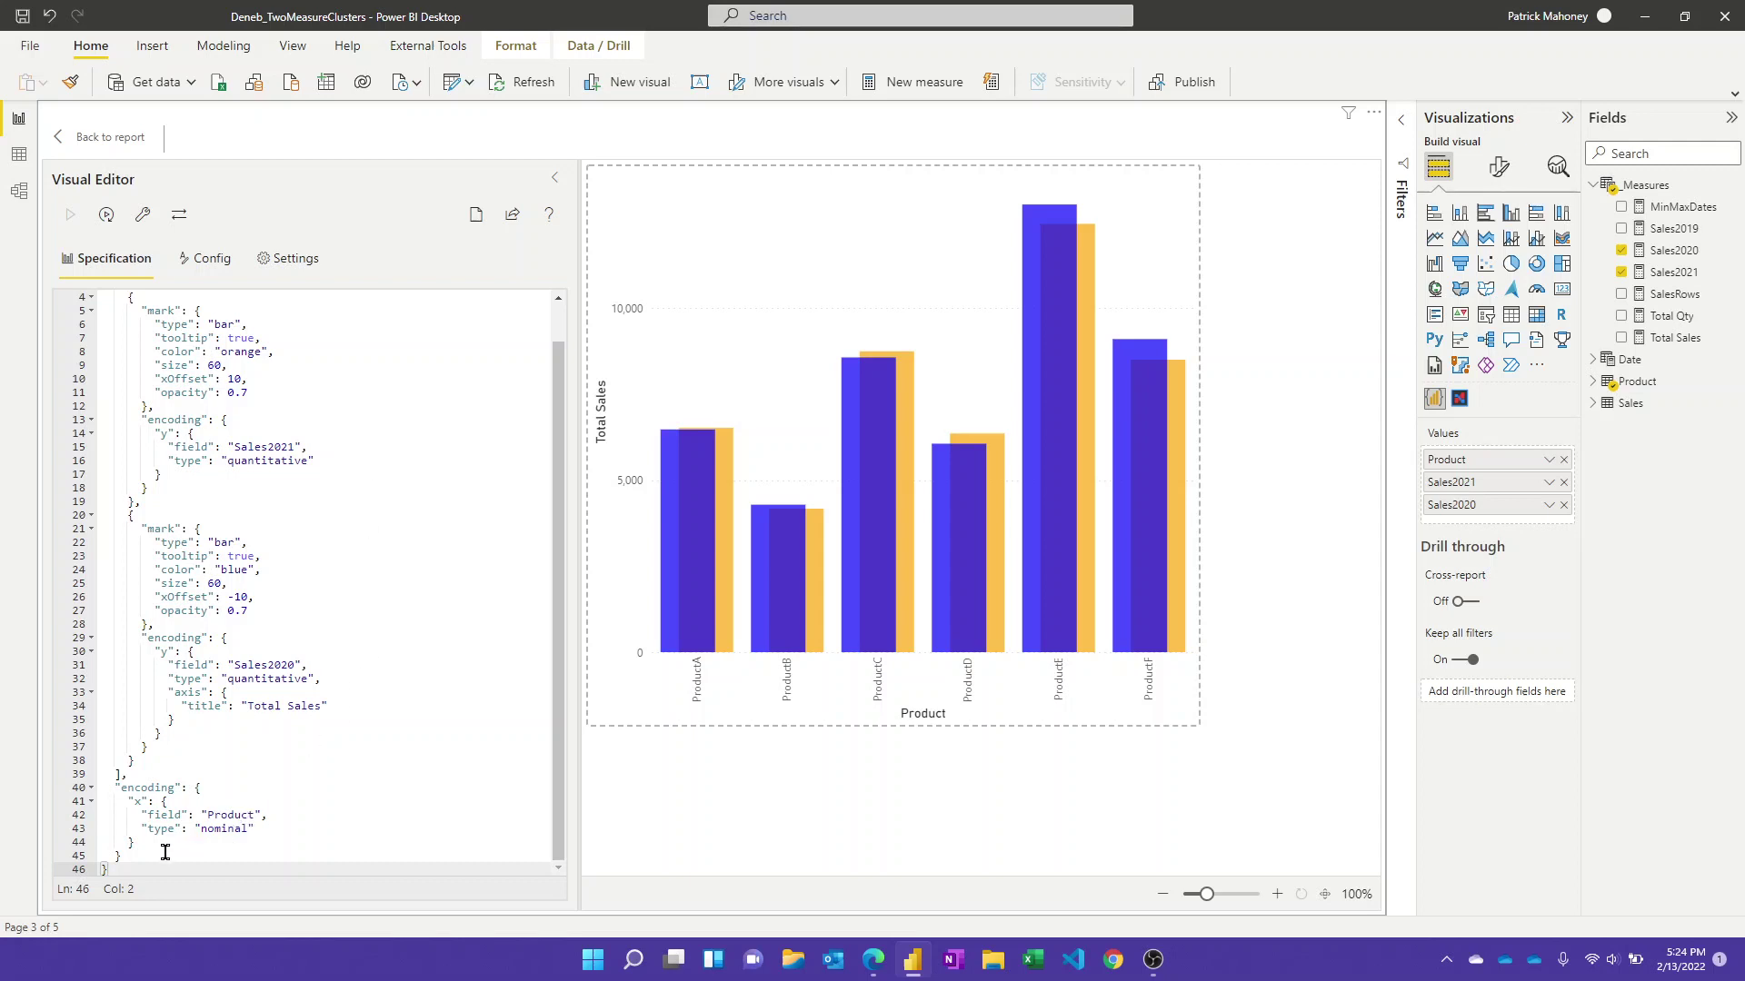
{"action": "left_click_drag", "start_coordinate": [154, 854], "coordinate": [97, 791]}
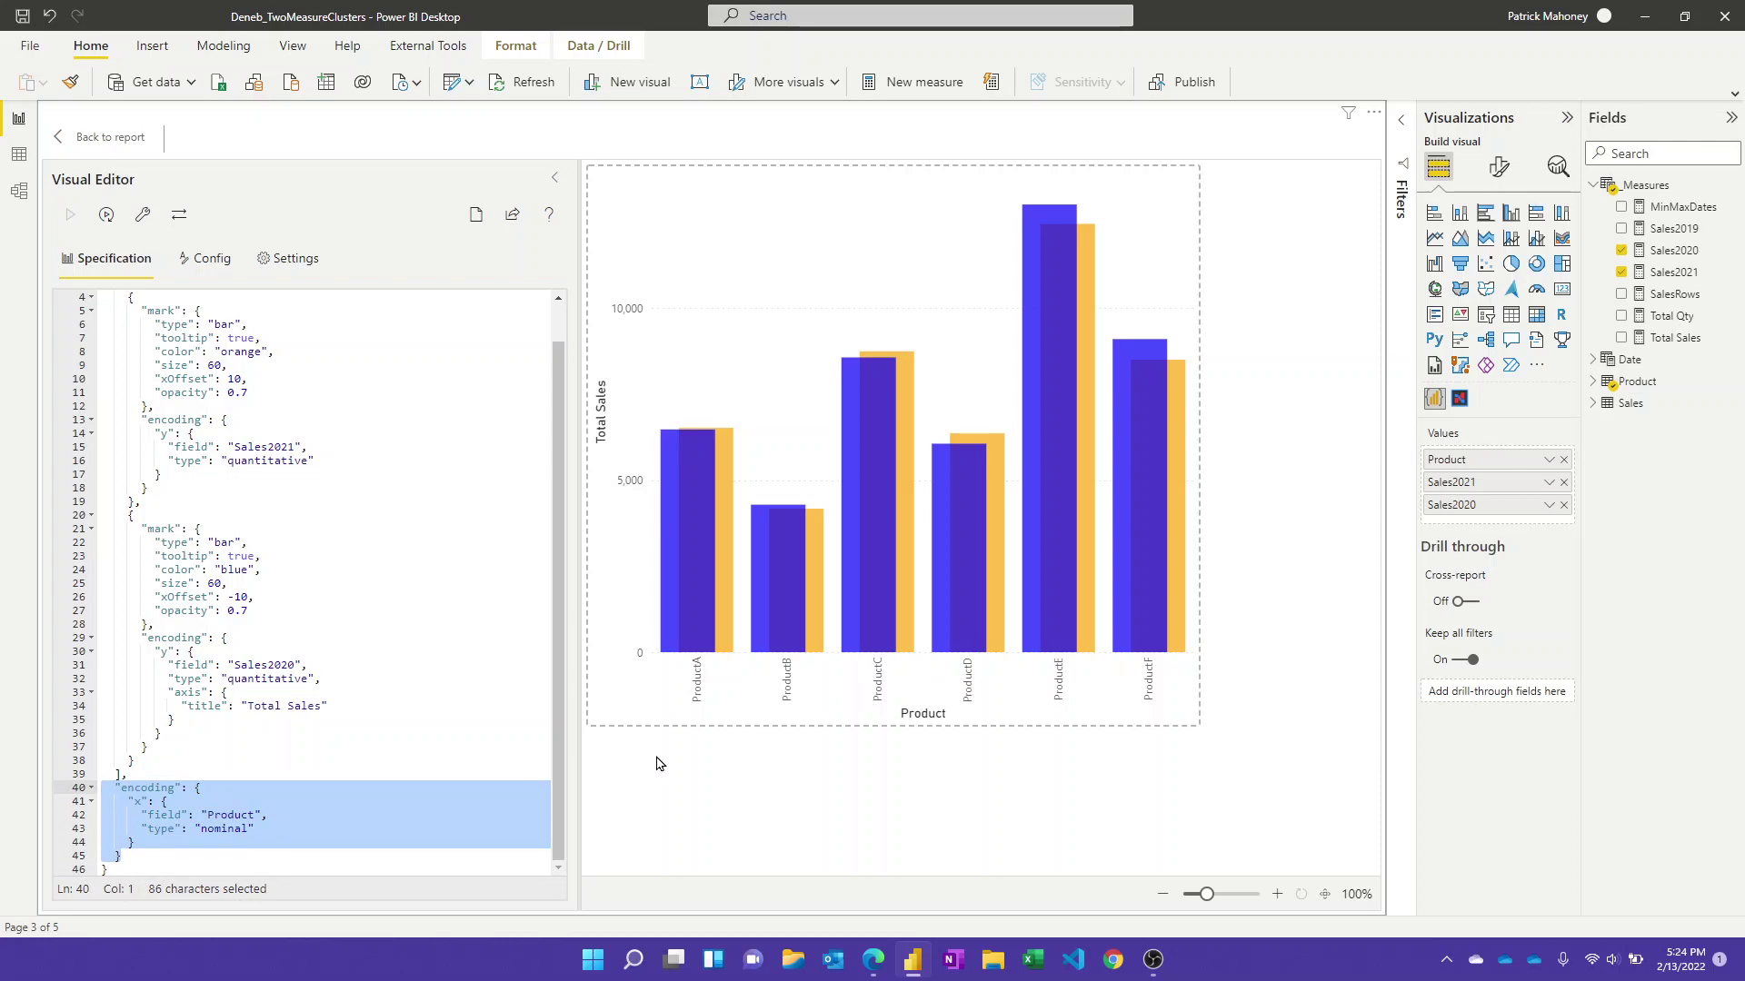
{"action": "left_click", "coordinate": [265, 742]}
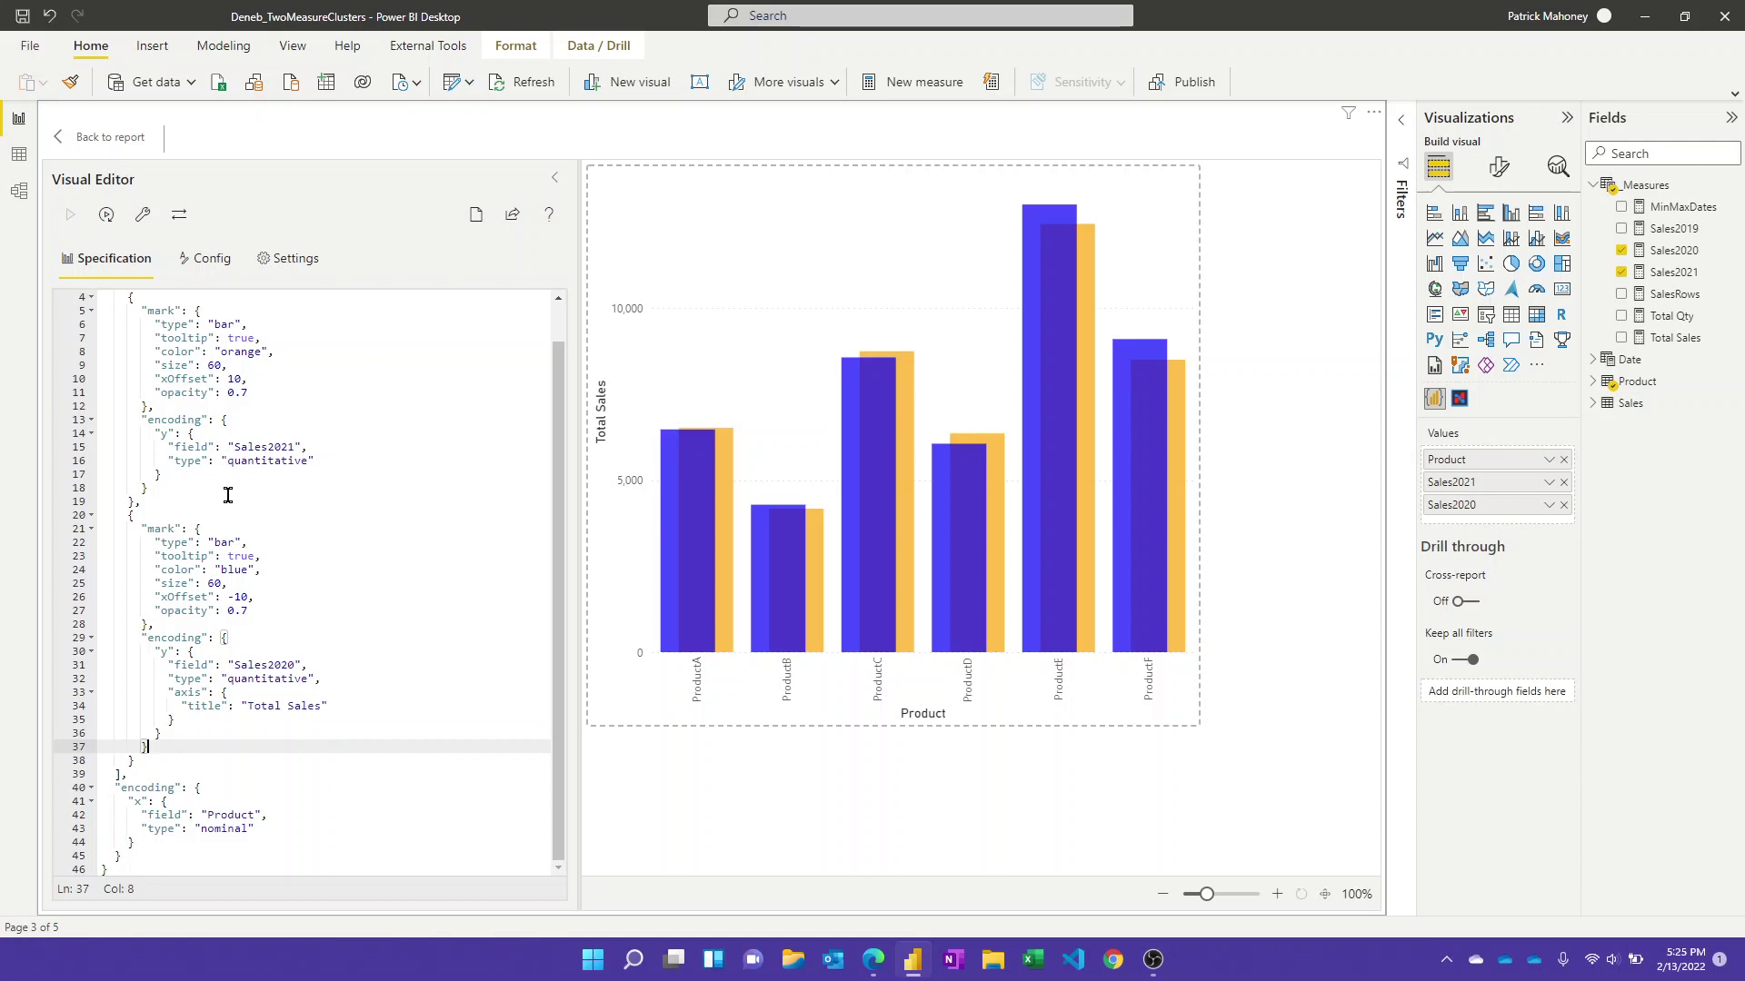
{"action": "double_click", "coordinate": [239, 597]}
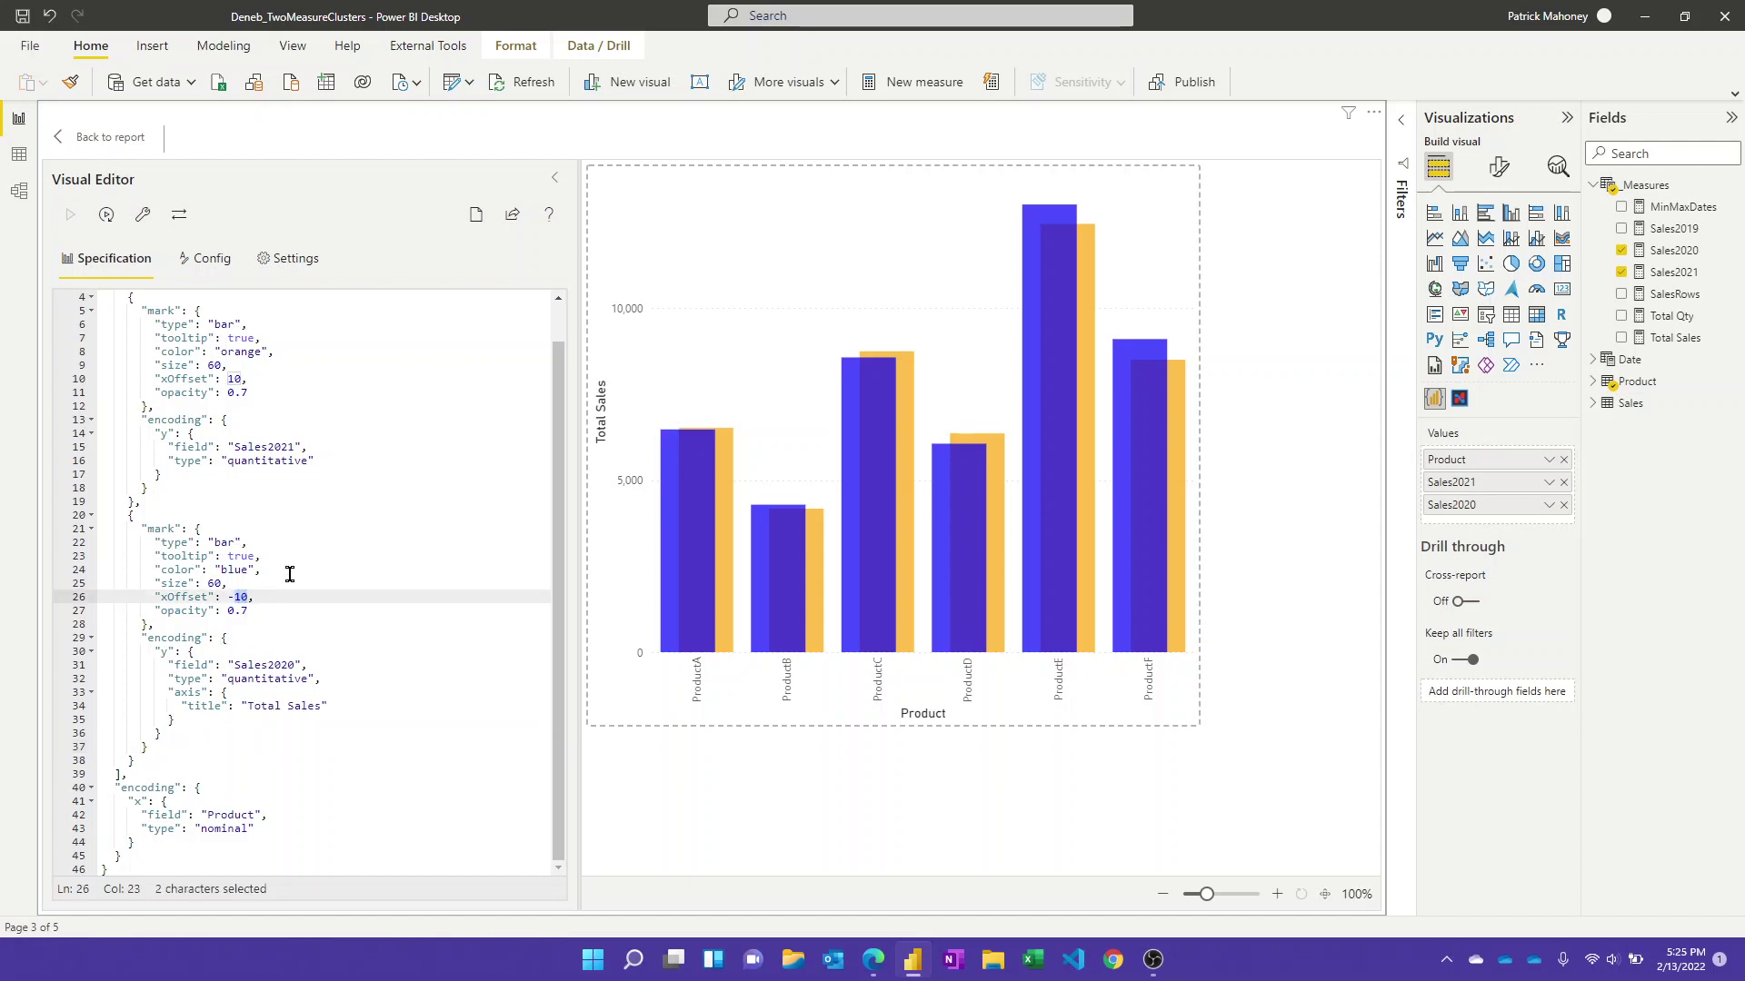
{"action": "left_click", "coordinate": [114, 137]}
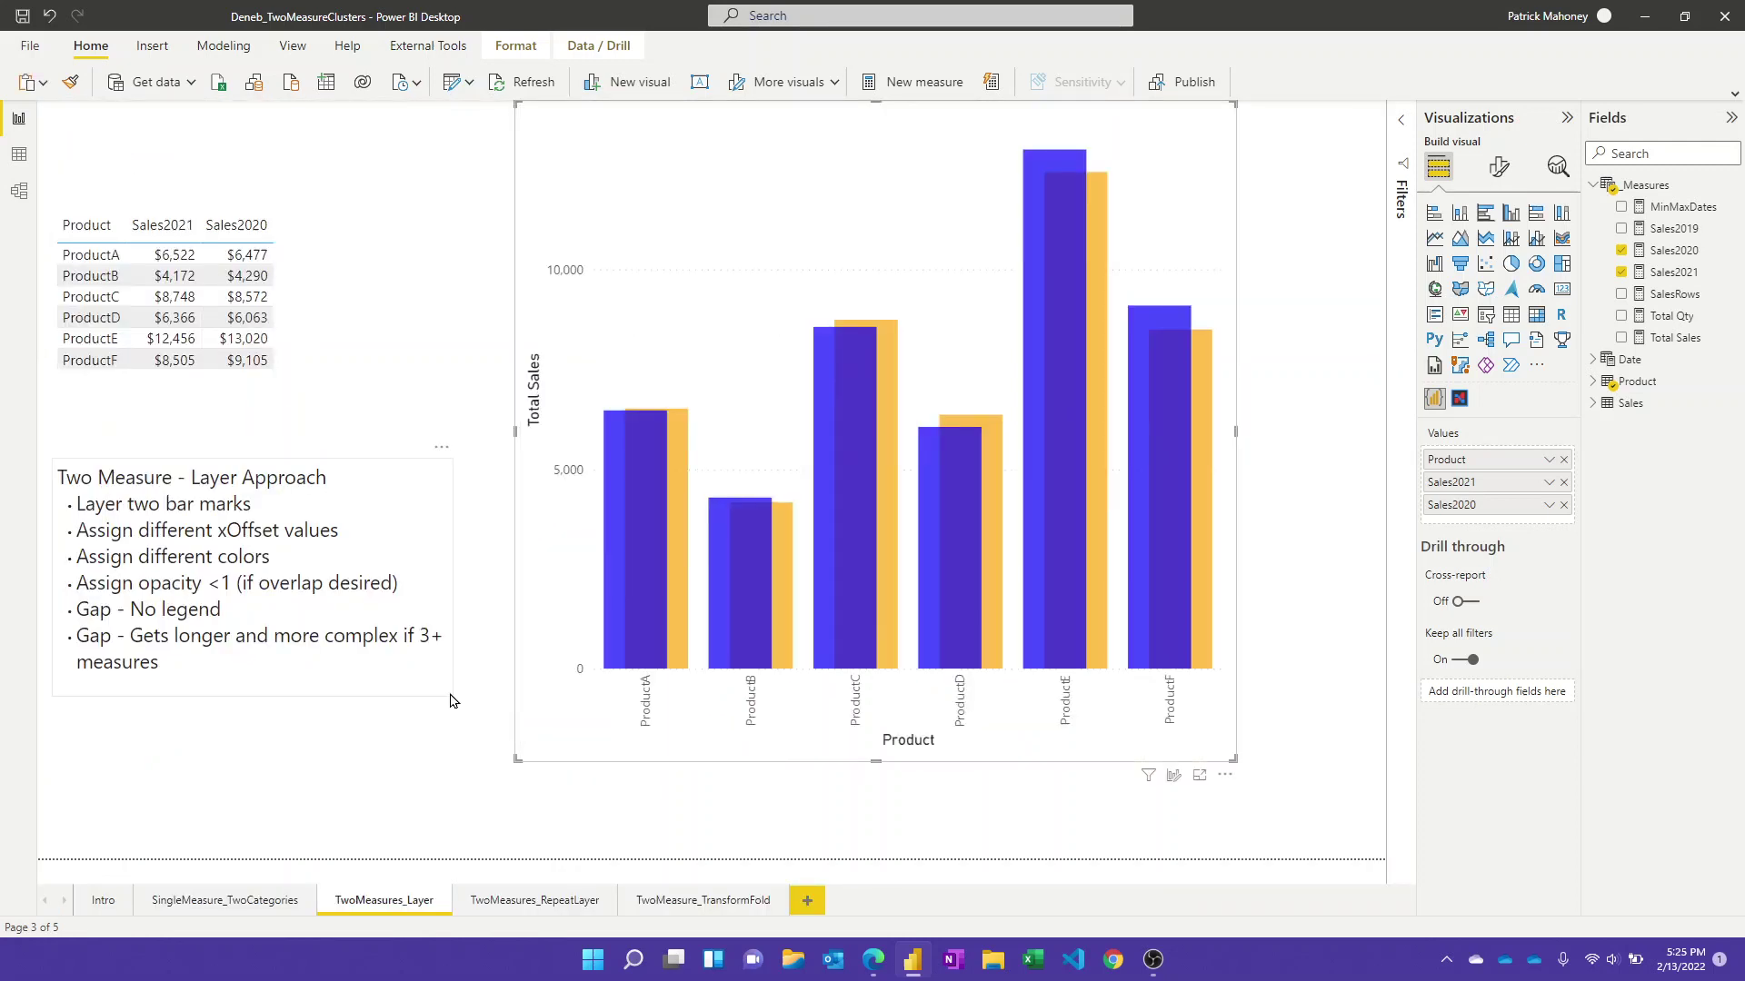
On TwoMeasures_RepeatLayer, add a Sales2019 column to the product sales table and widen the table.
{"action": "left_click", "coordinate": [544, 901]}
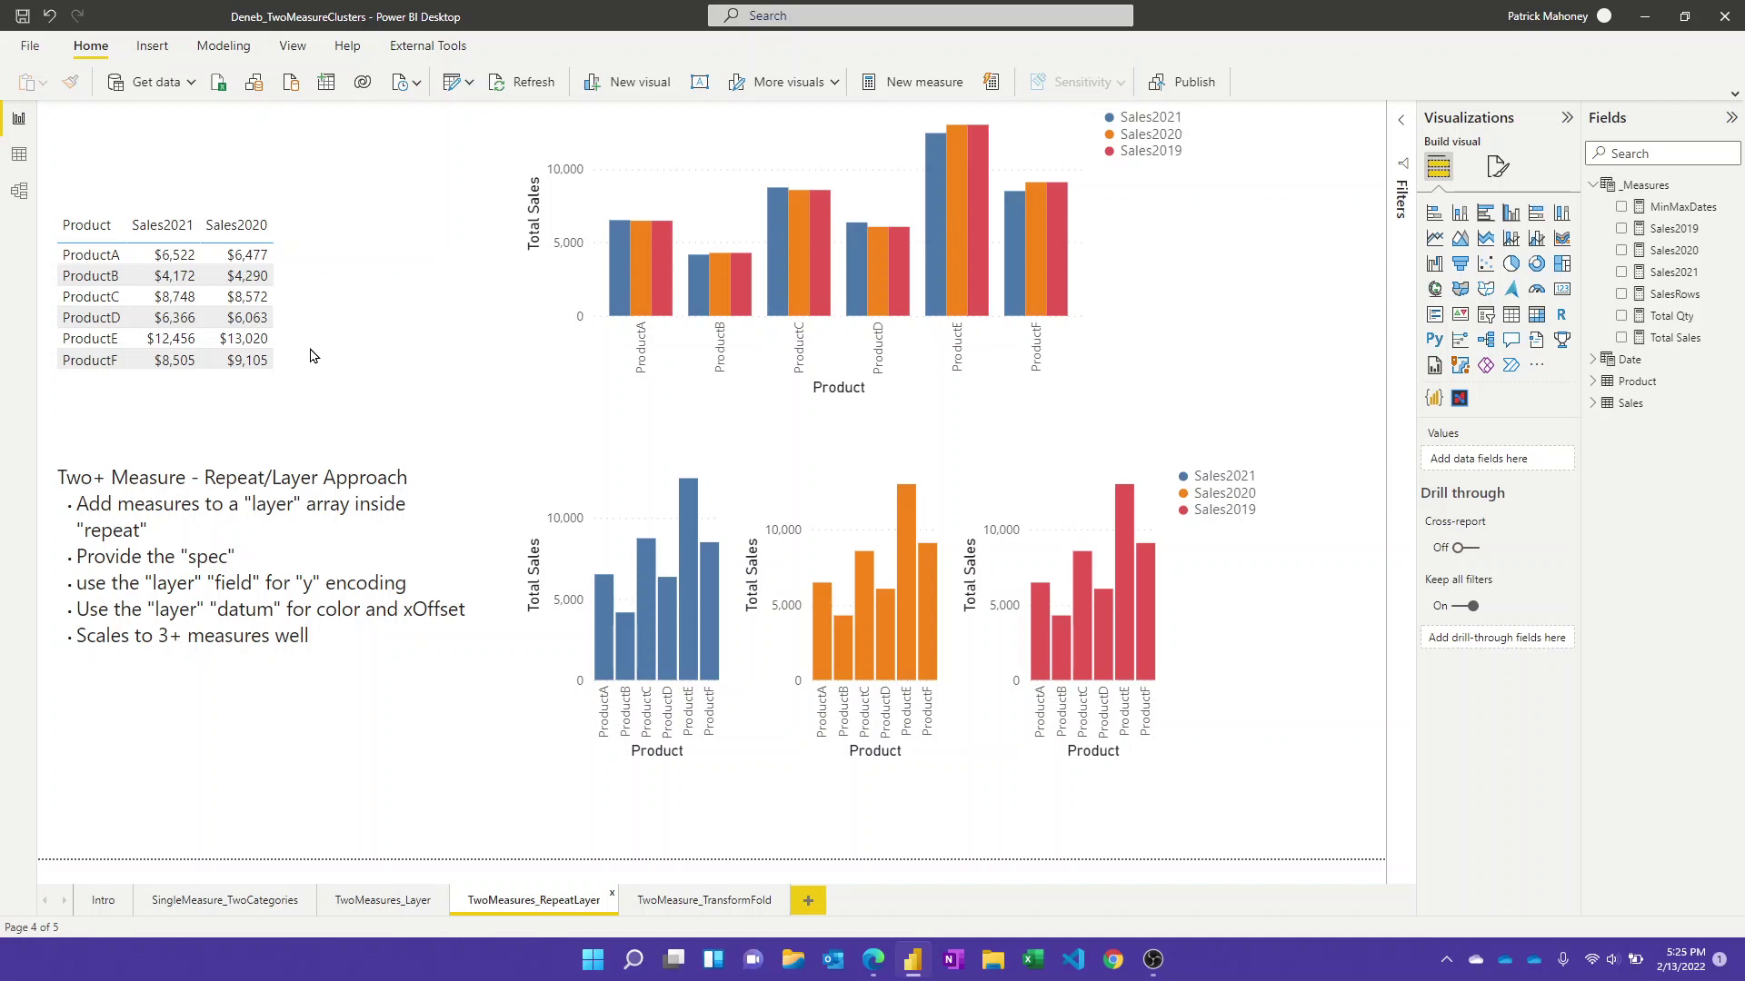
{"action": "left_click", "coordinate": [287, 391]}
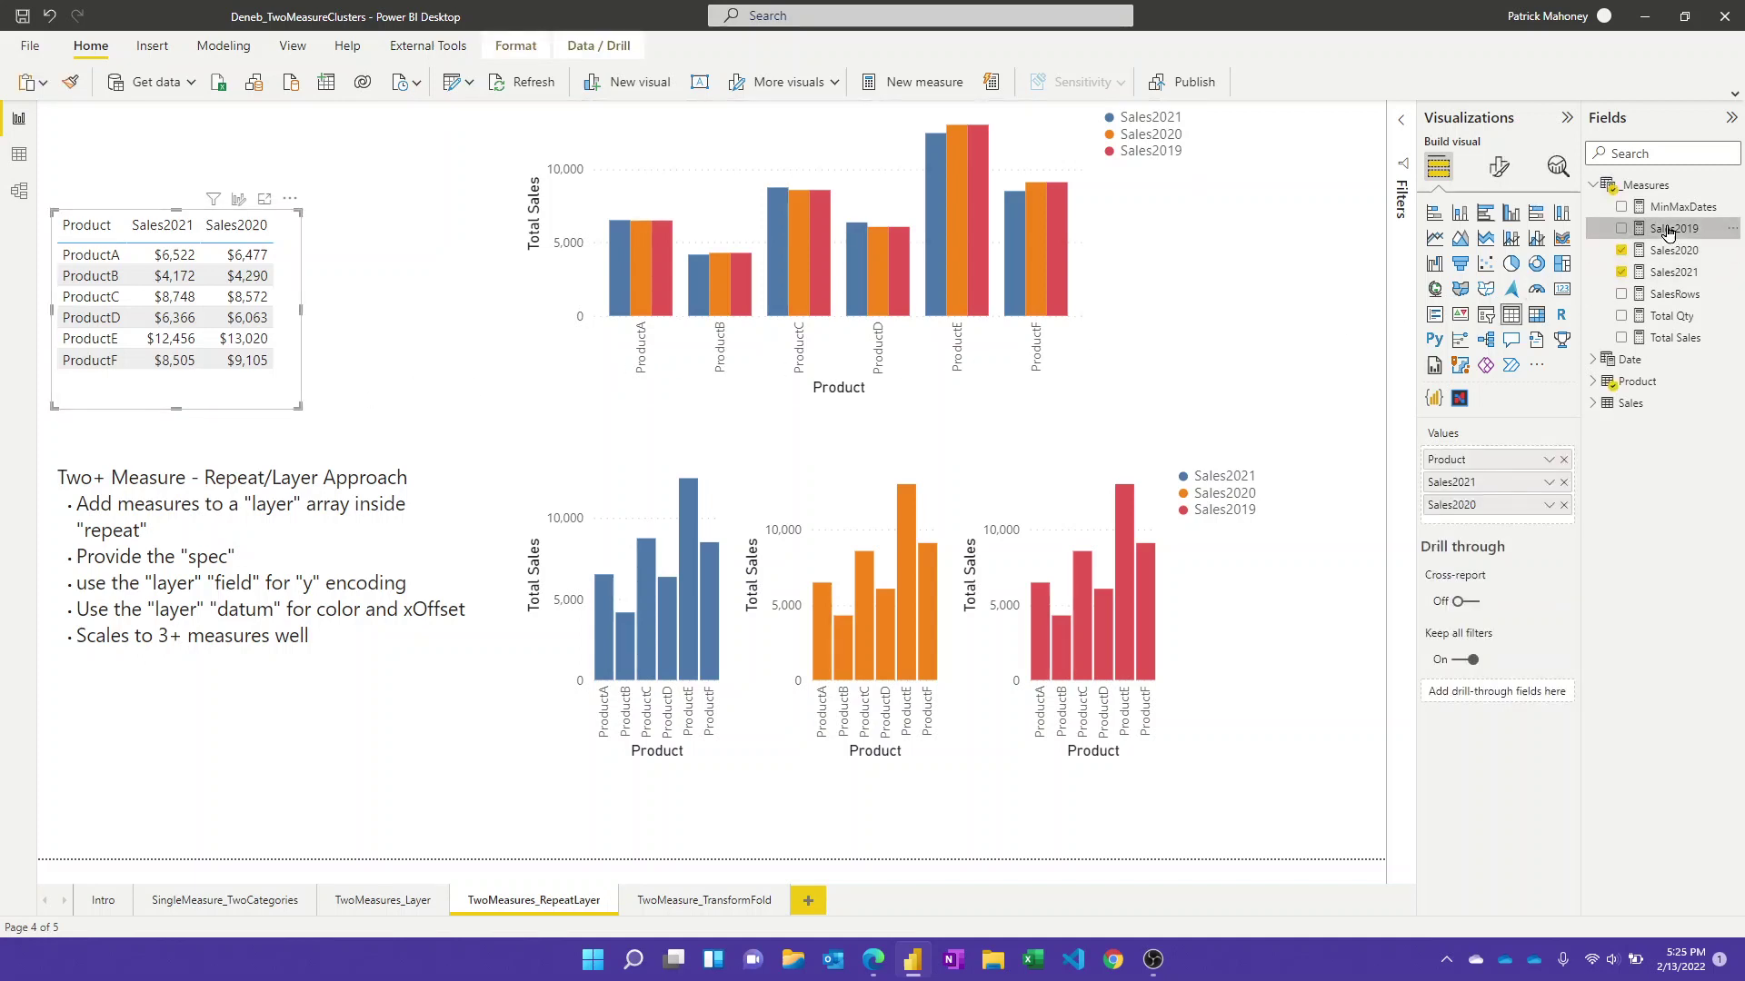
{"action": "left_click_drag", "start_coordinate": [1668, 229], "coordinate": [1514, 521]}
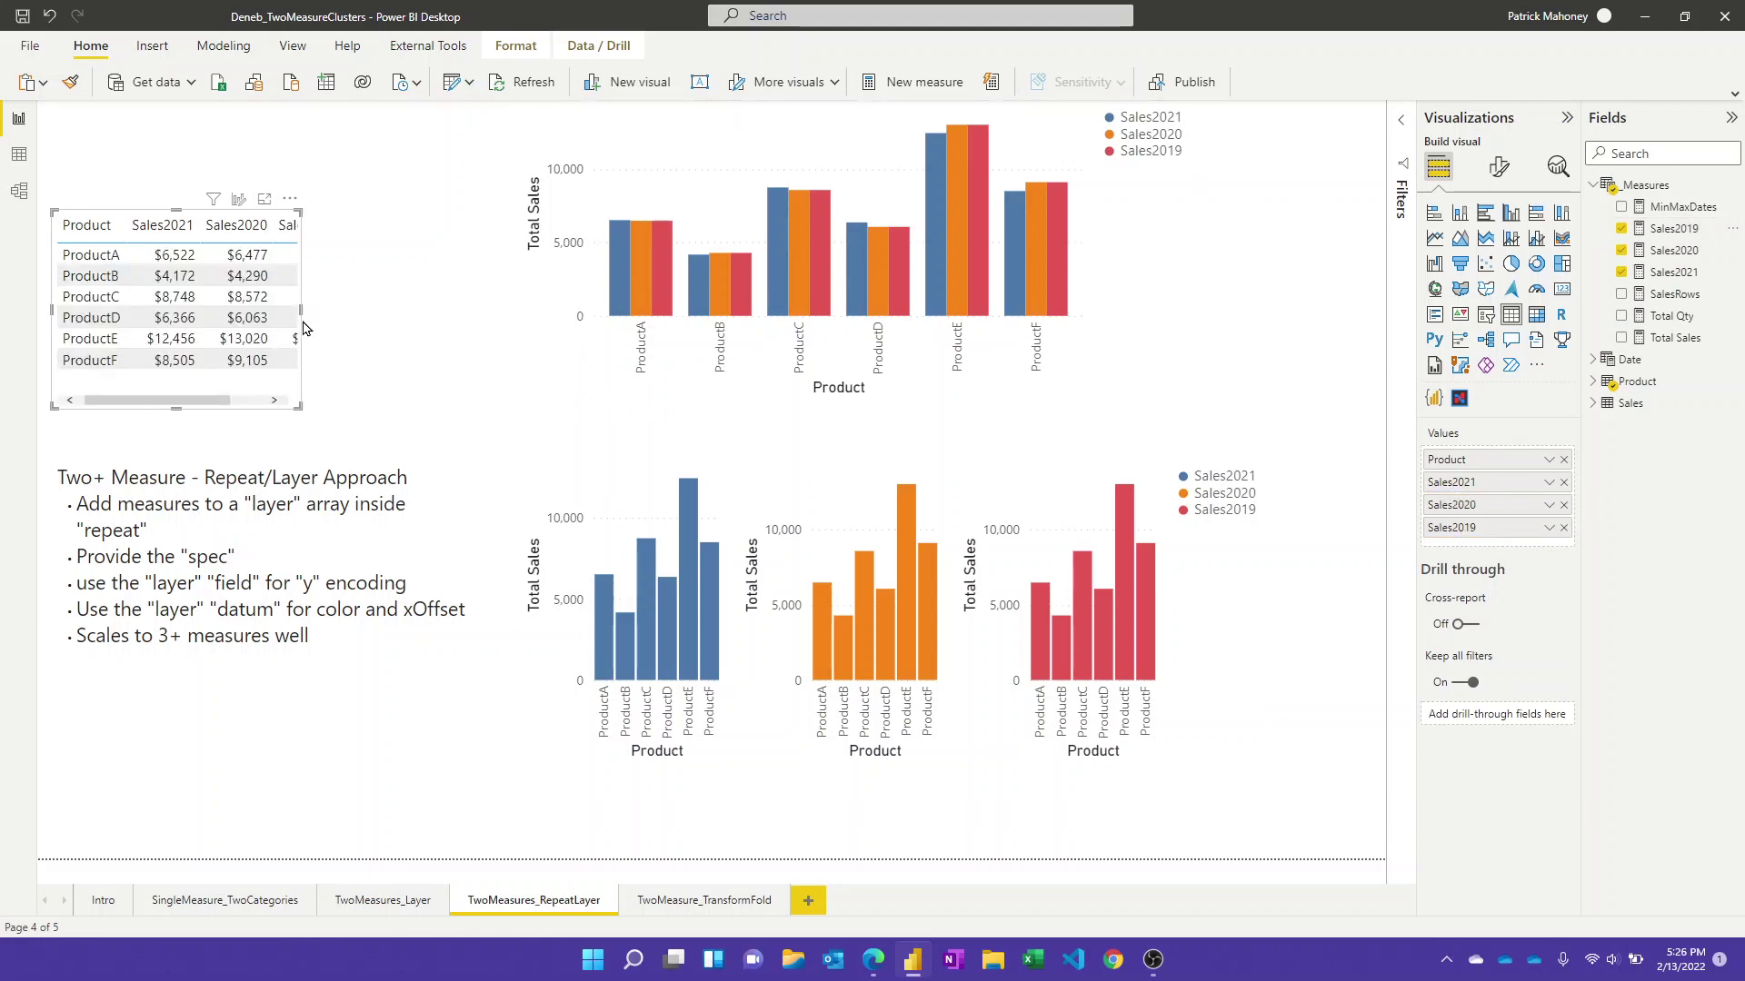
{"action": "left_click_drag", "start_coordinate": [301, 311], "coordinate": [374, 311]}
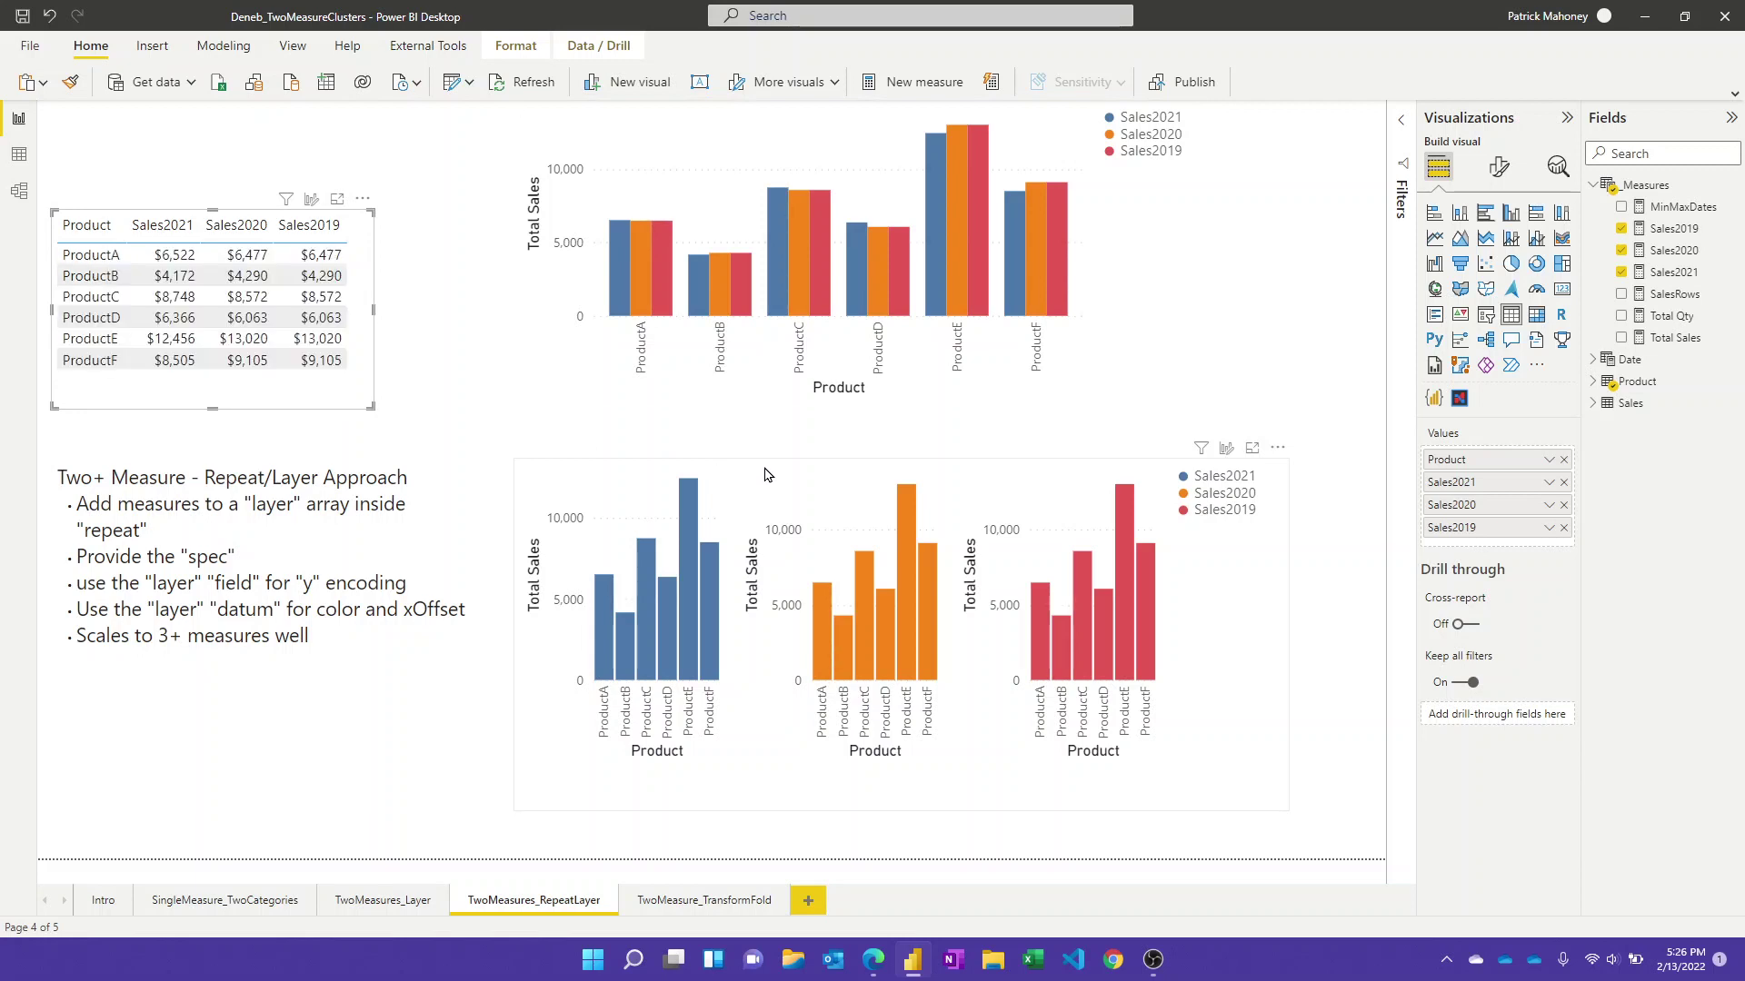
{"action": "left_click", "coordinate": [1276, 449]}
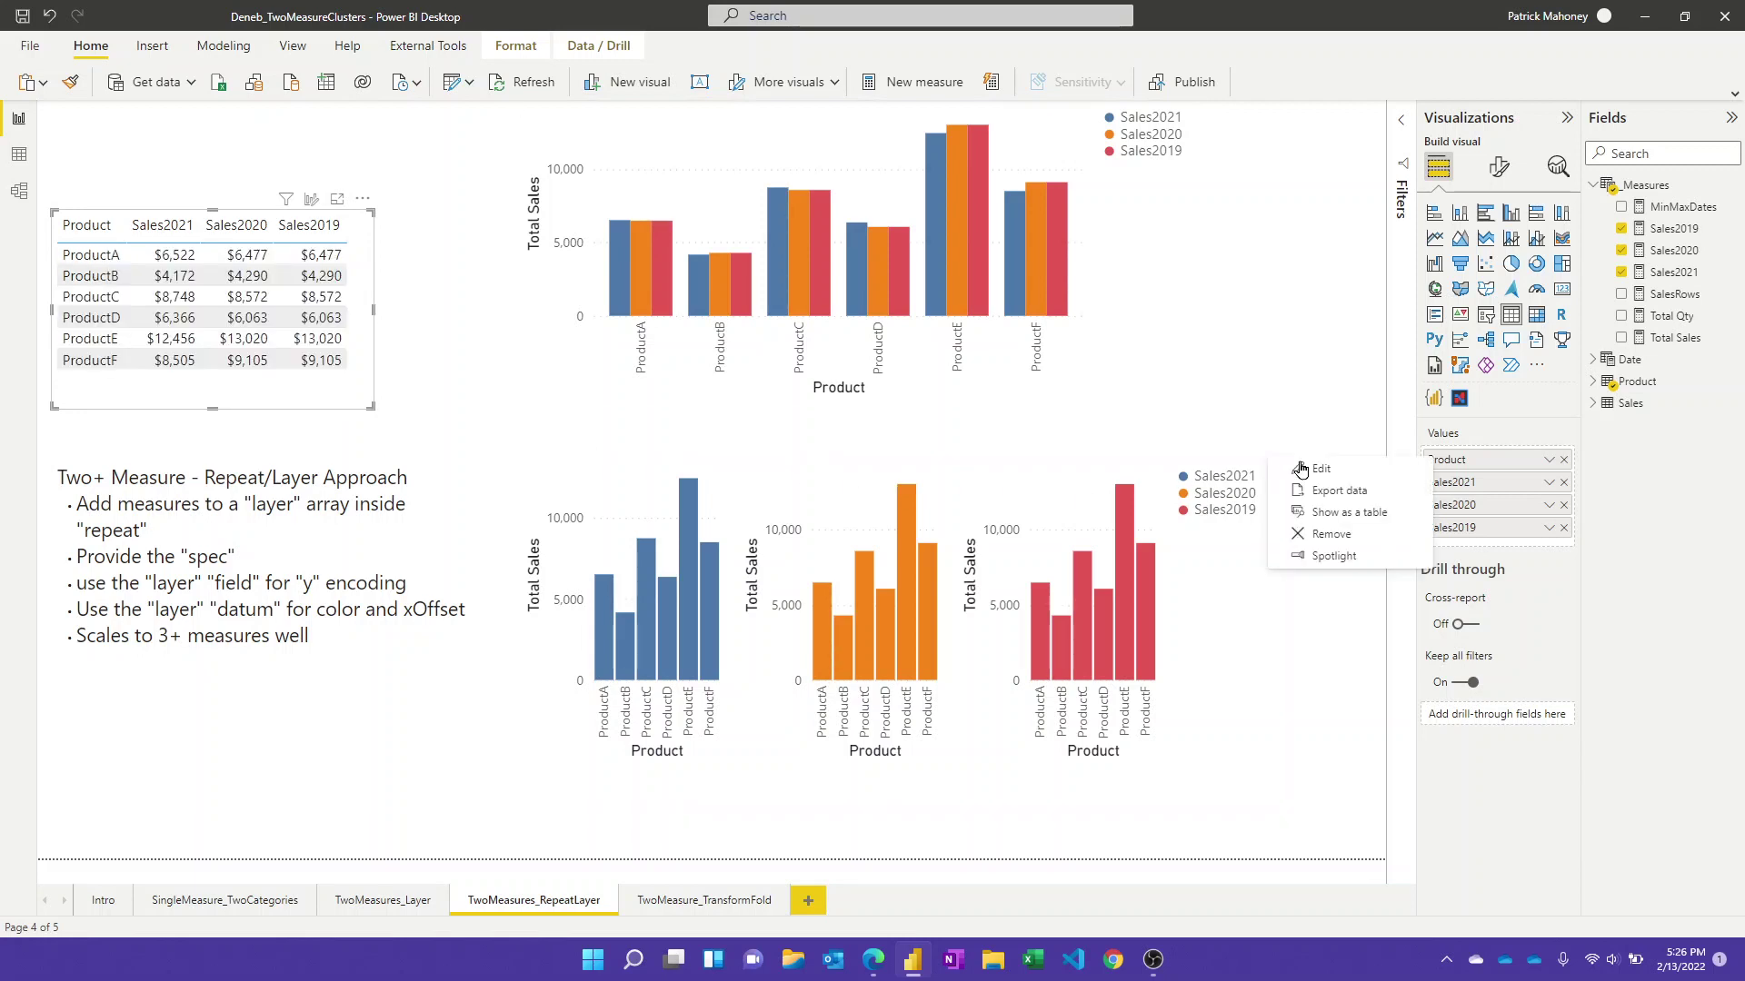
{"action": "left_click", "coordinate": [1309, 482]}
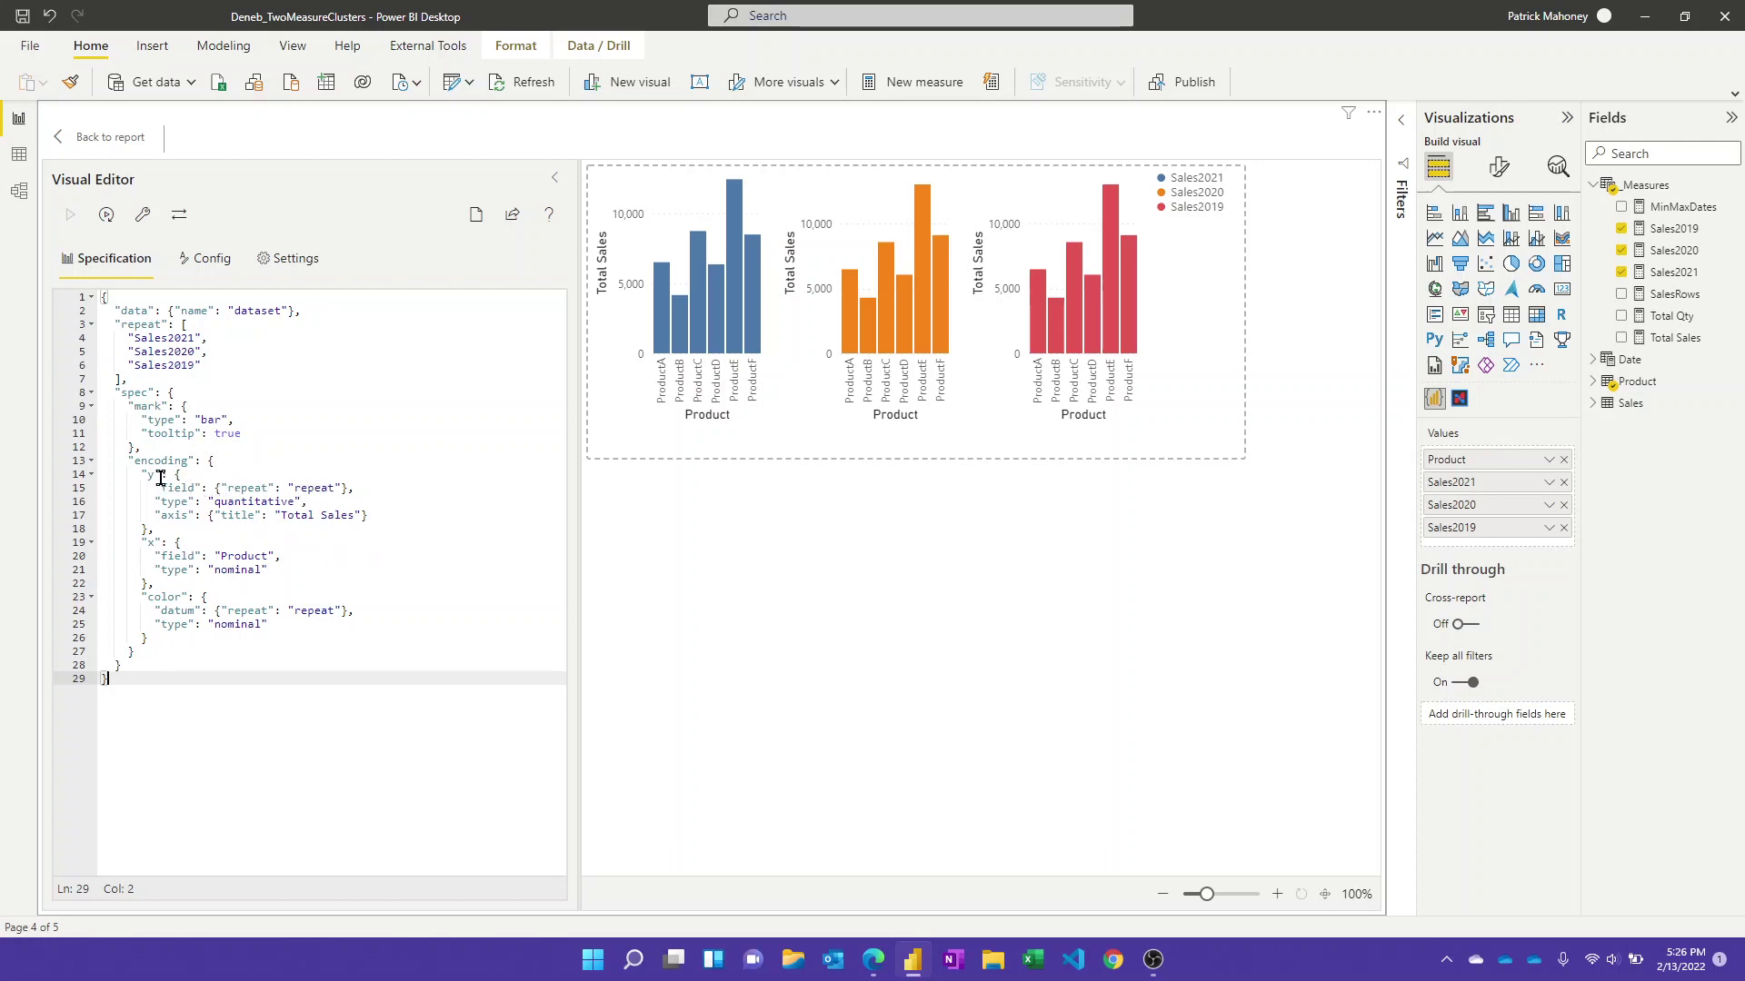
{"action": "left_click_drag", "start_coordinate": [216, 488], "coordinate": [345, 488]}
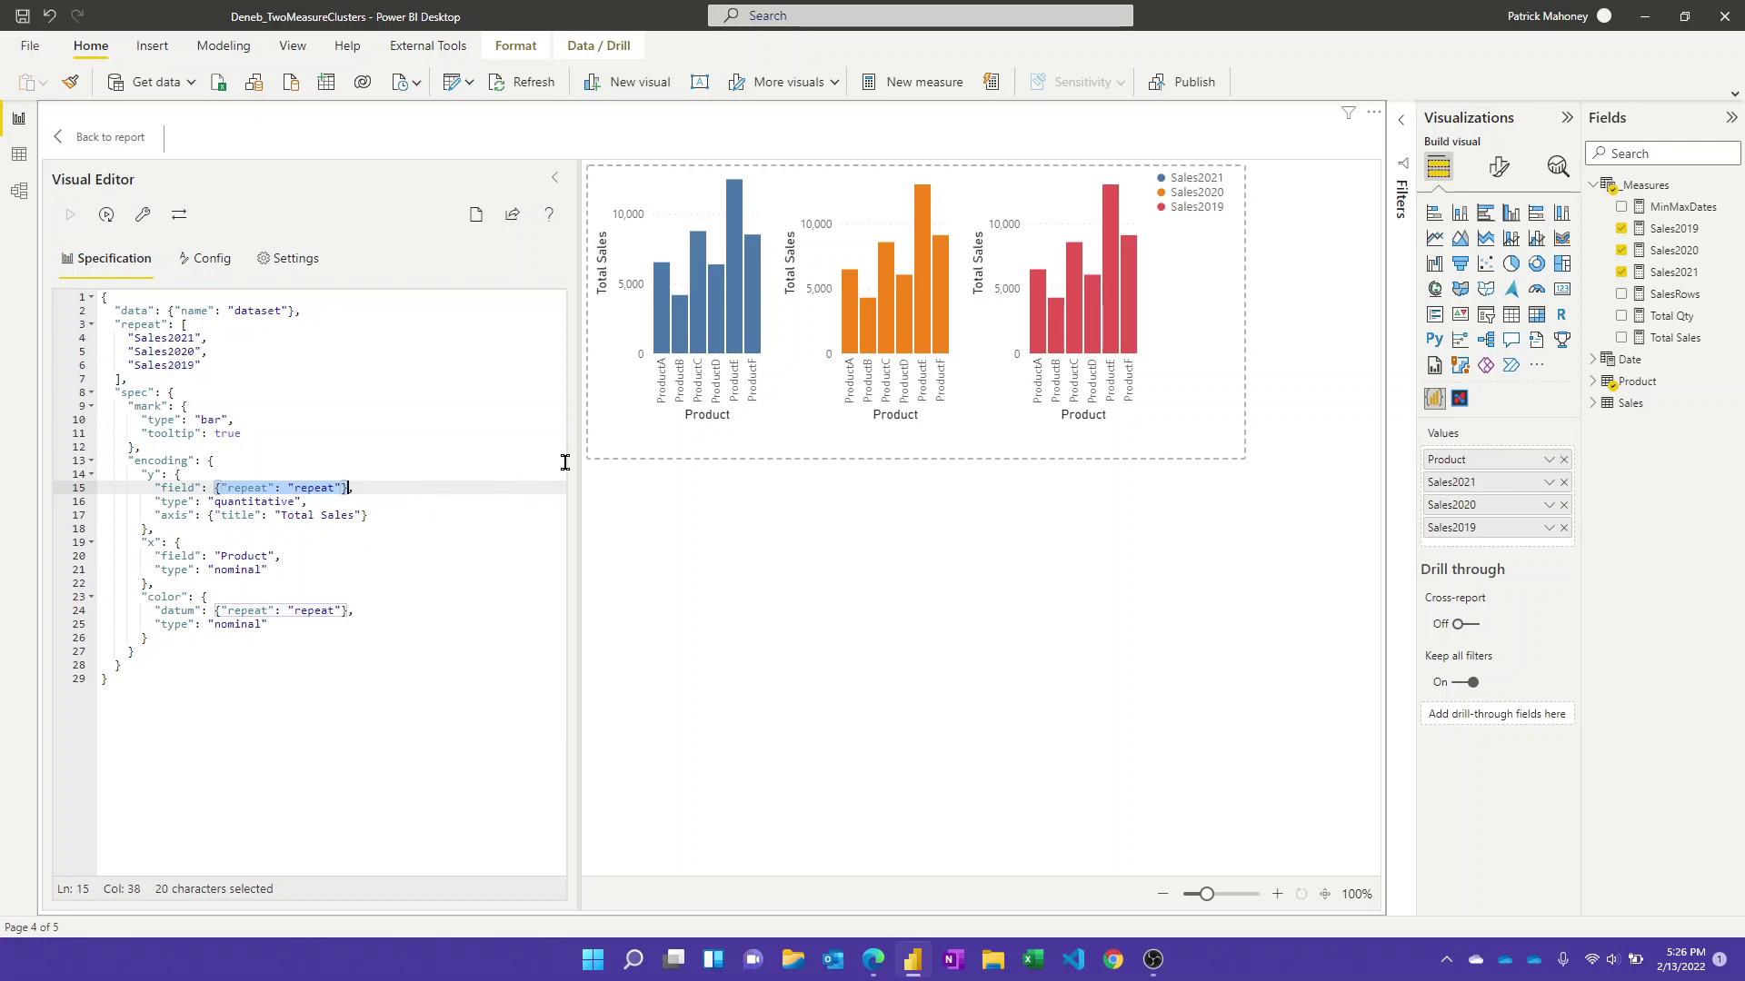
{"action": "left_click", "coordinate": [293, 611]}
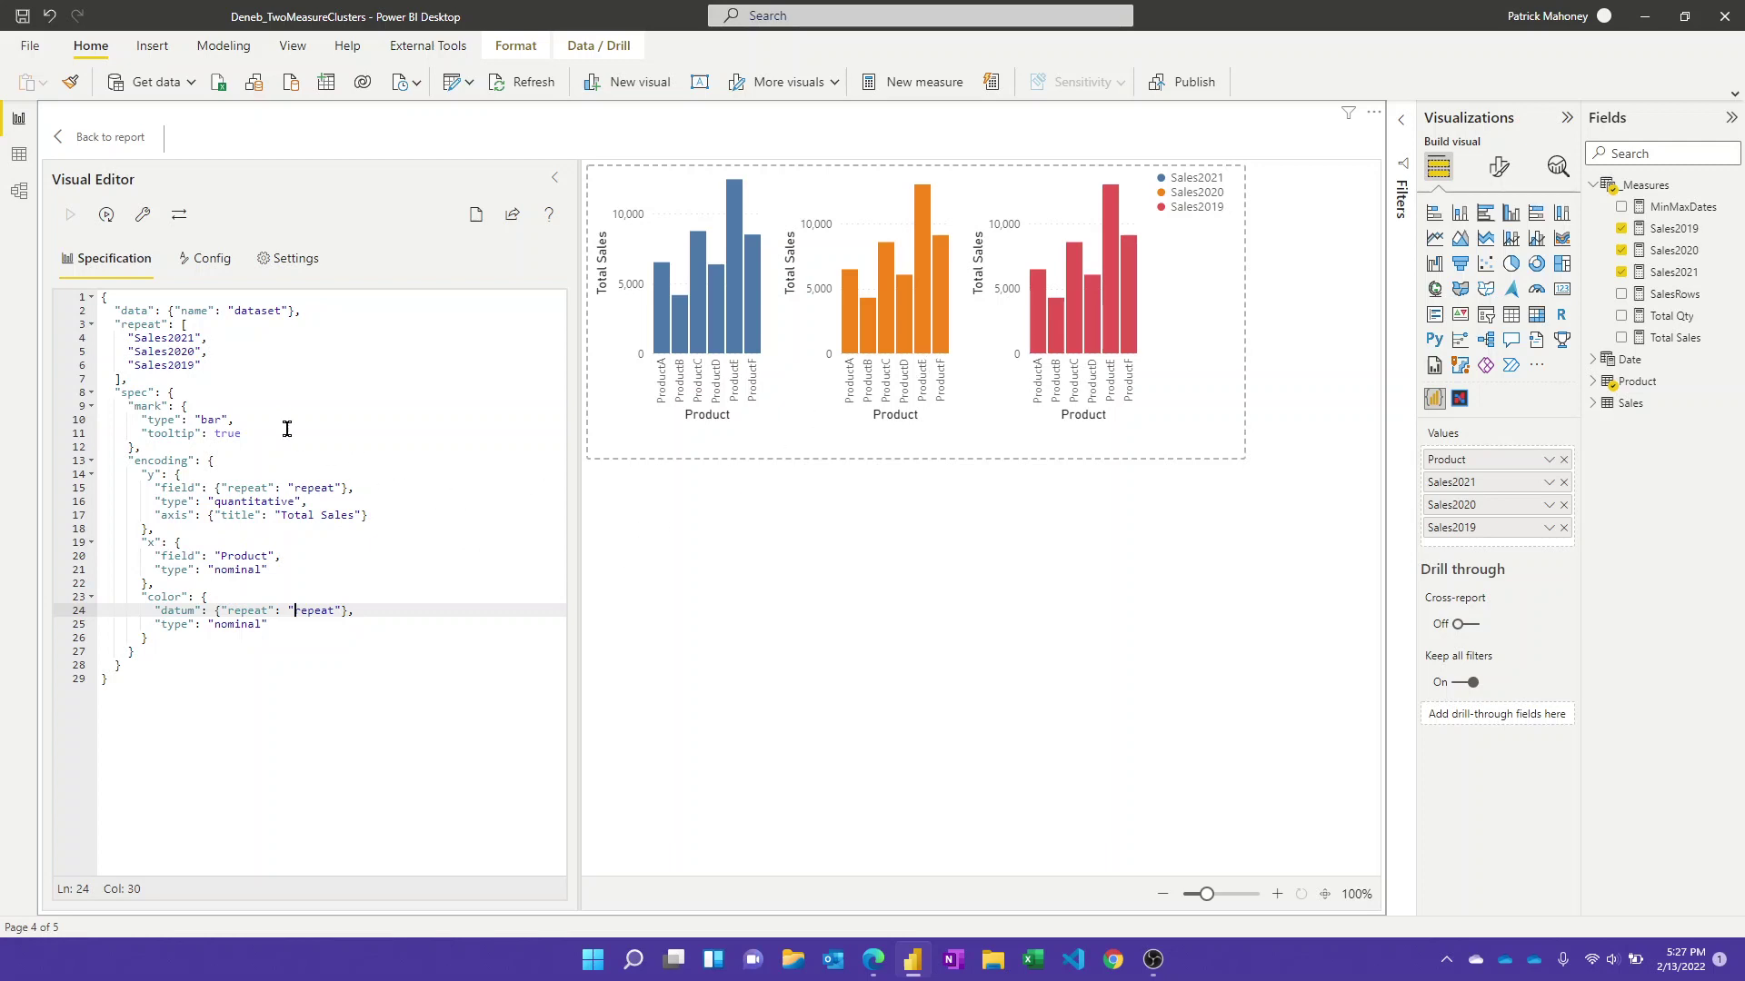
{"action": "left_click", "coordinate": [111, 139]}
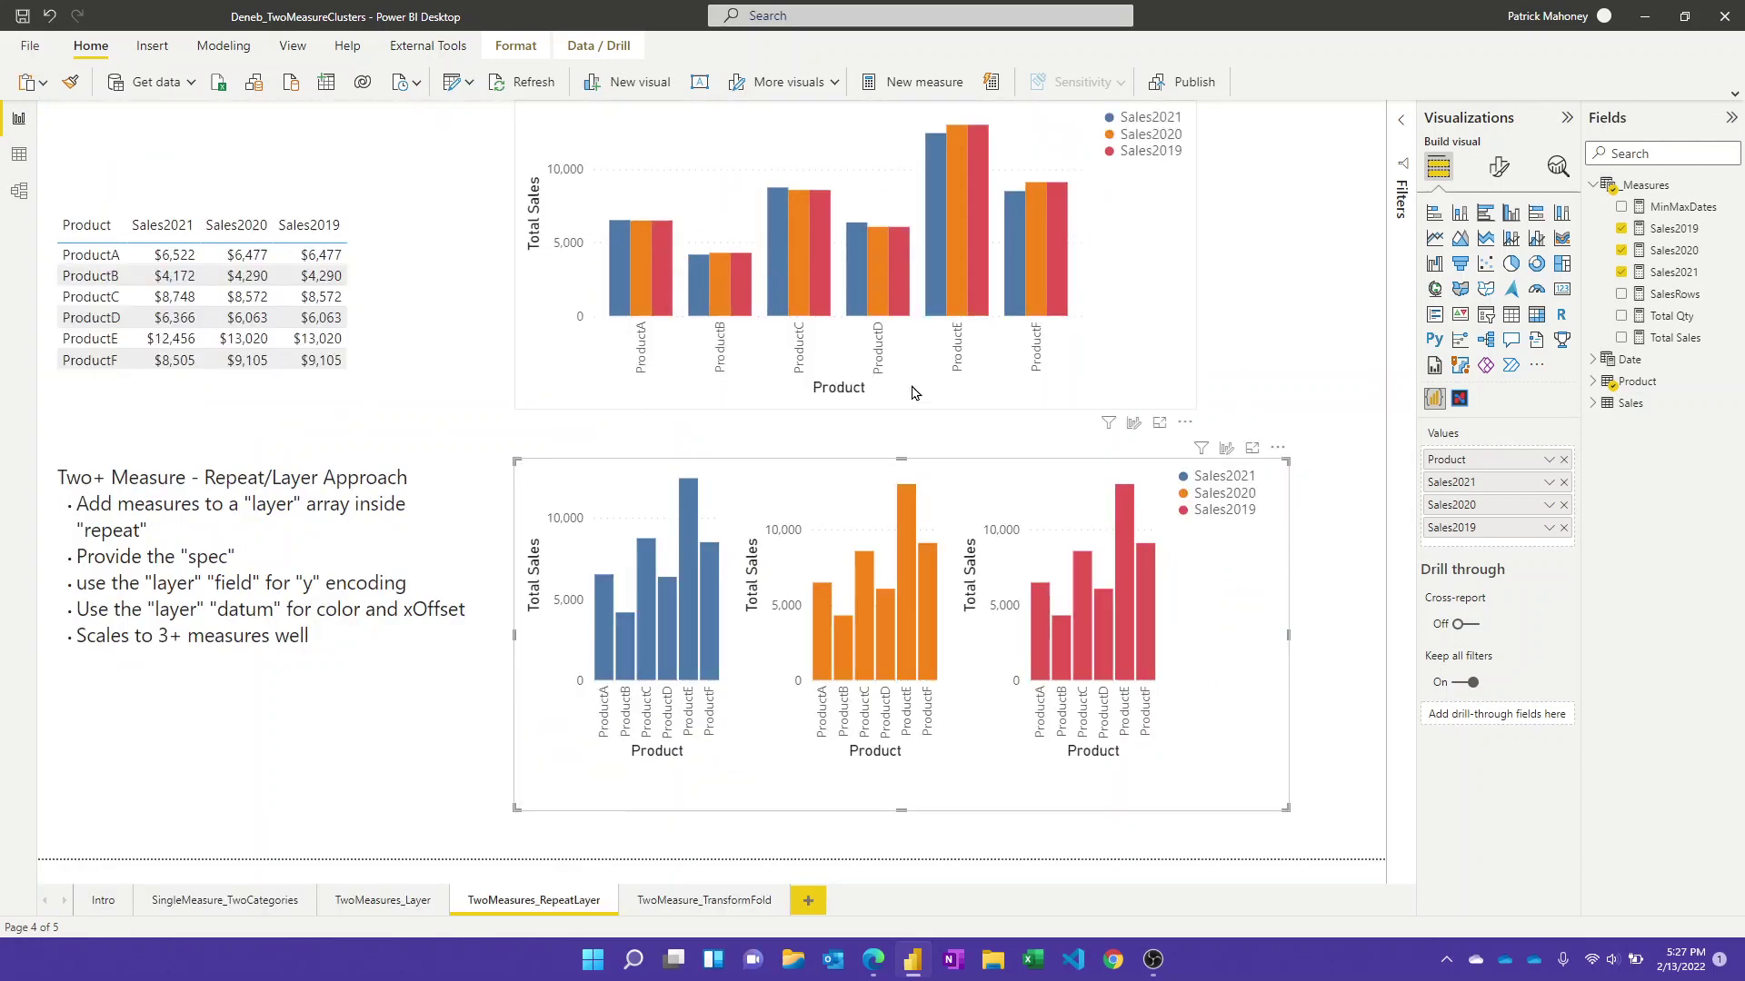
{"action": "left_click", "coordinate": [1184, 426]}
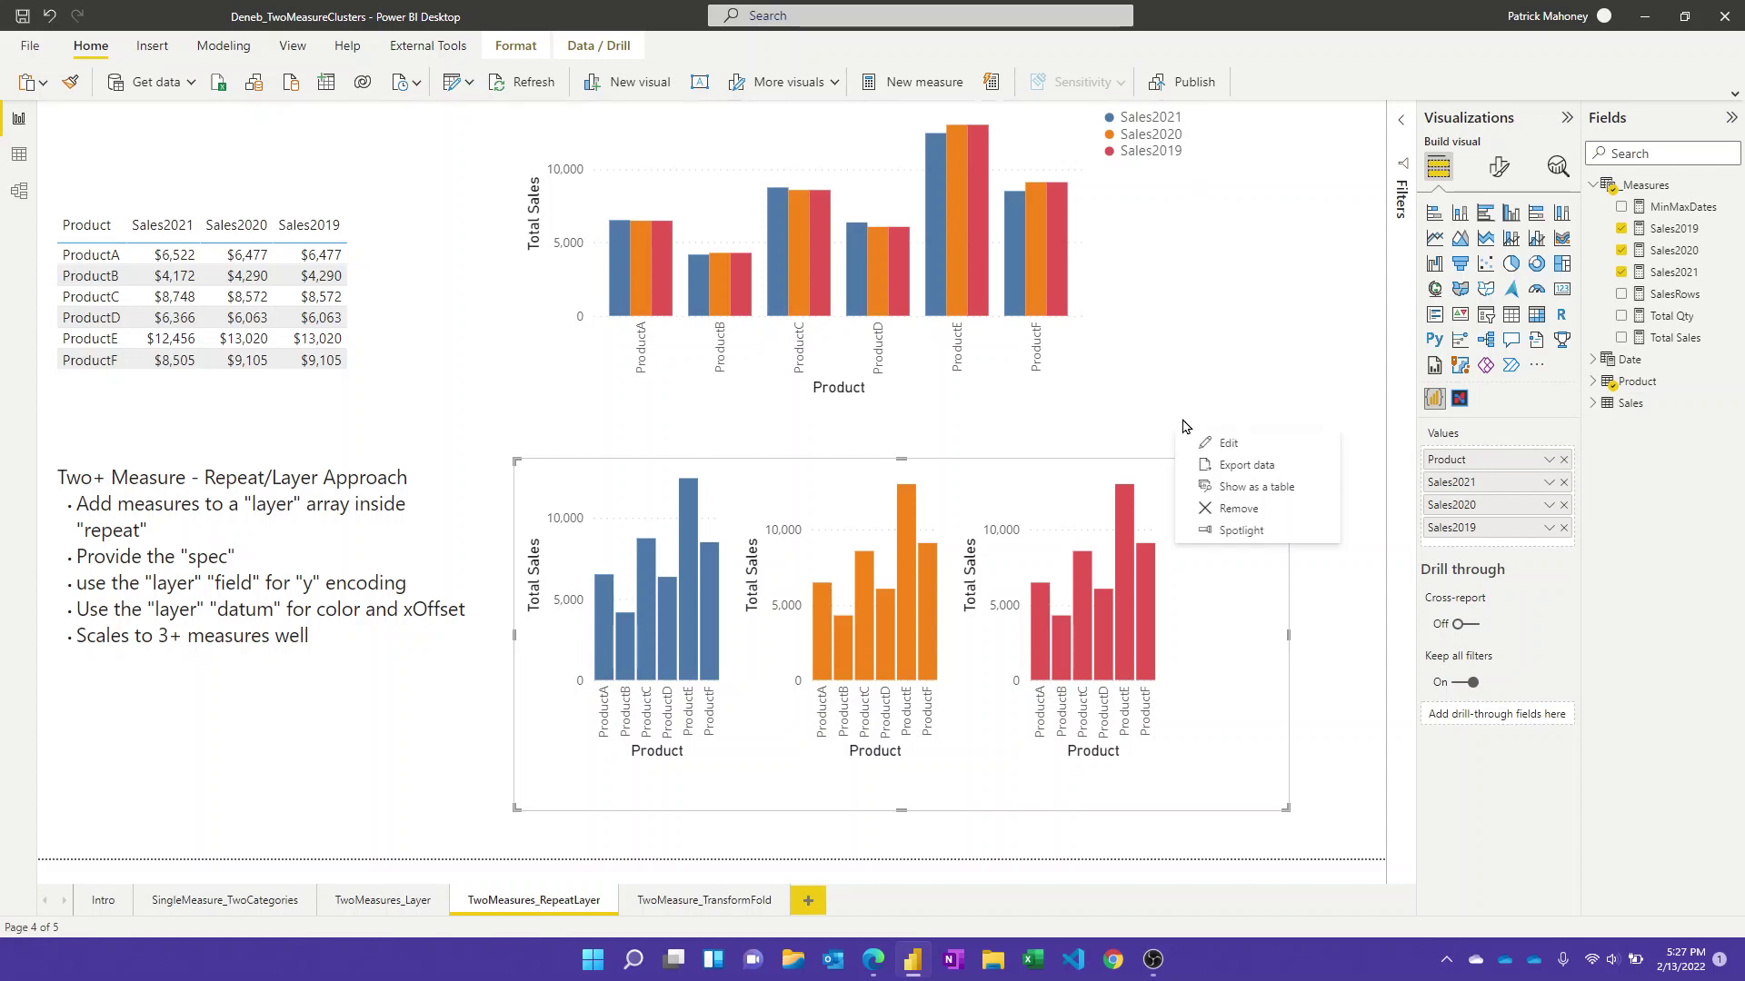
{"action": "left_click", "coordinate": [1166, 383]}
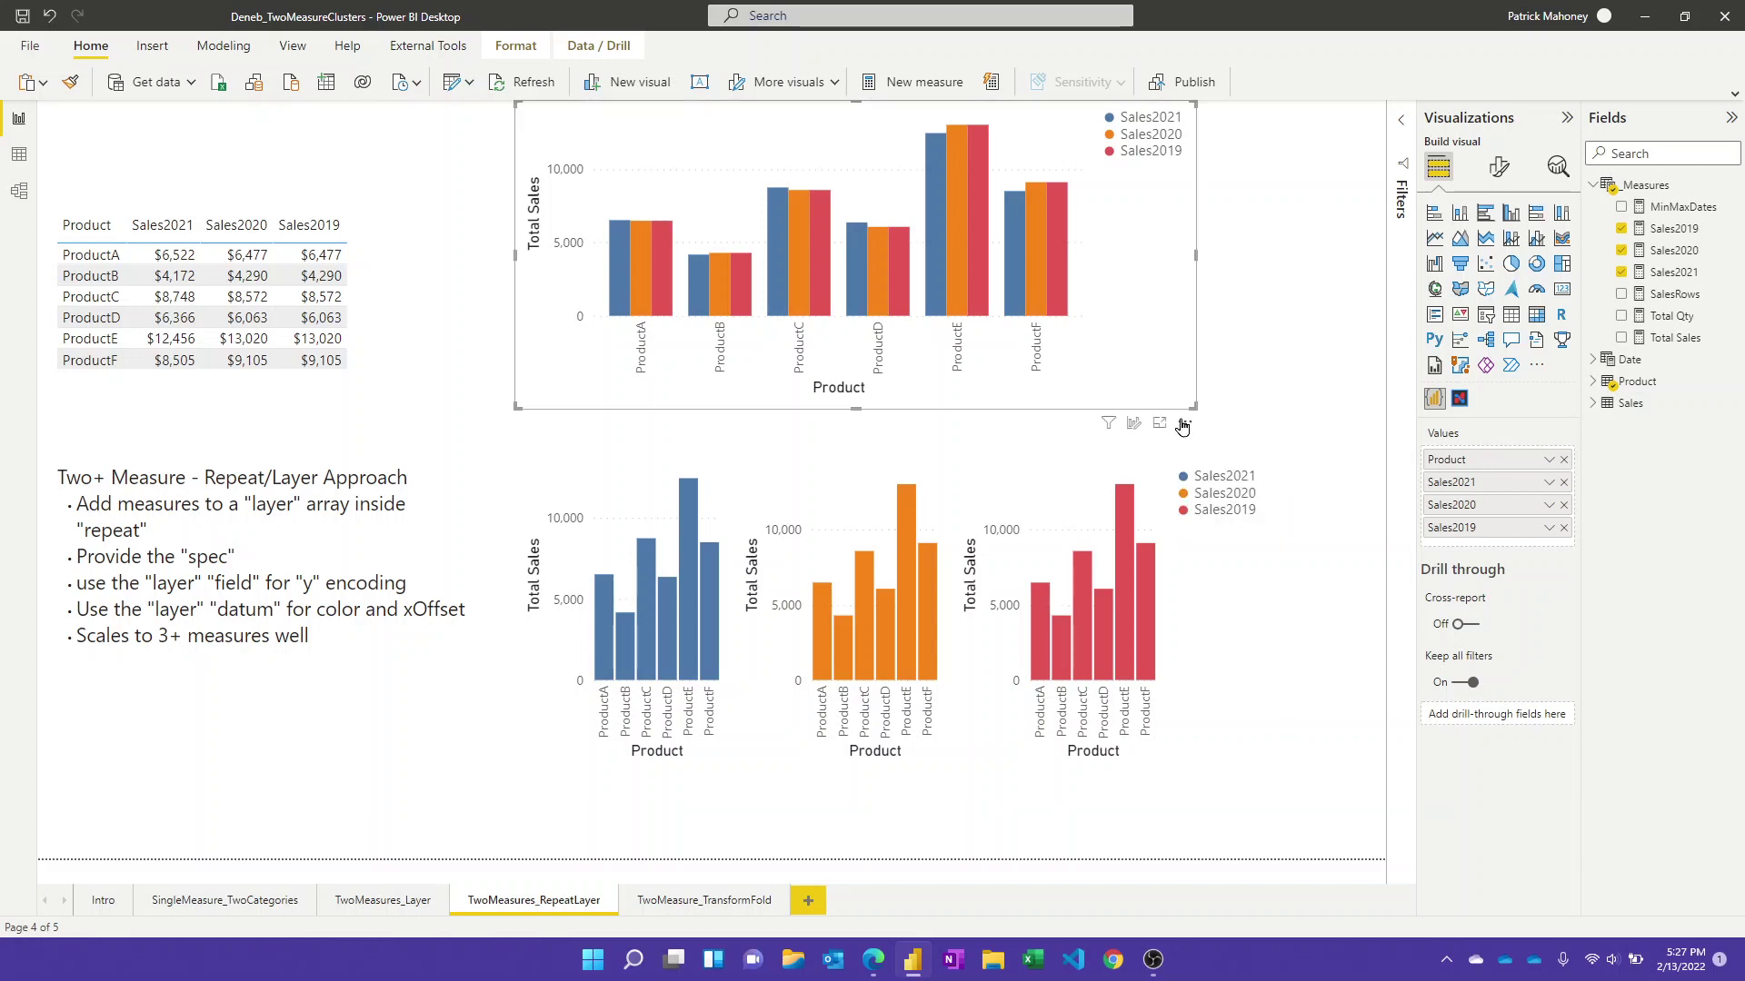
{"action": "left_click", "coordinate": [1185, 423]}
{"action": "left_click", "coordinate": [1222, 444]}
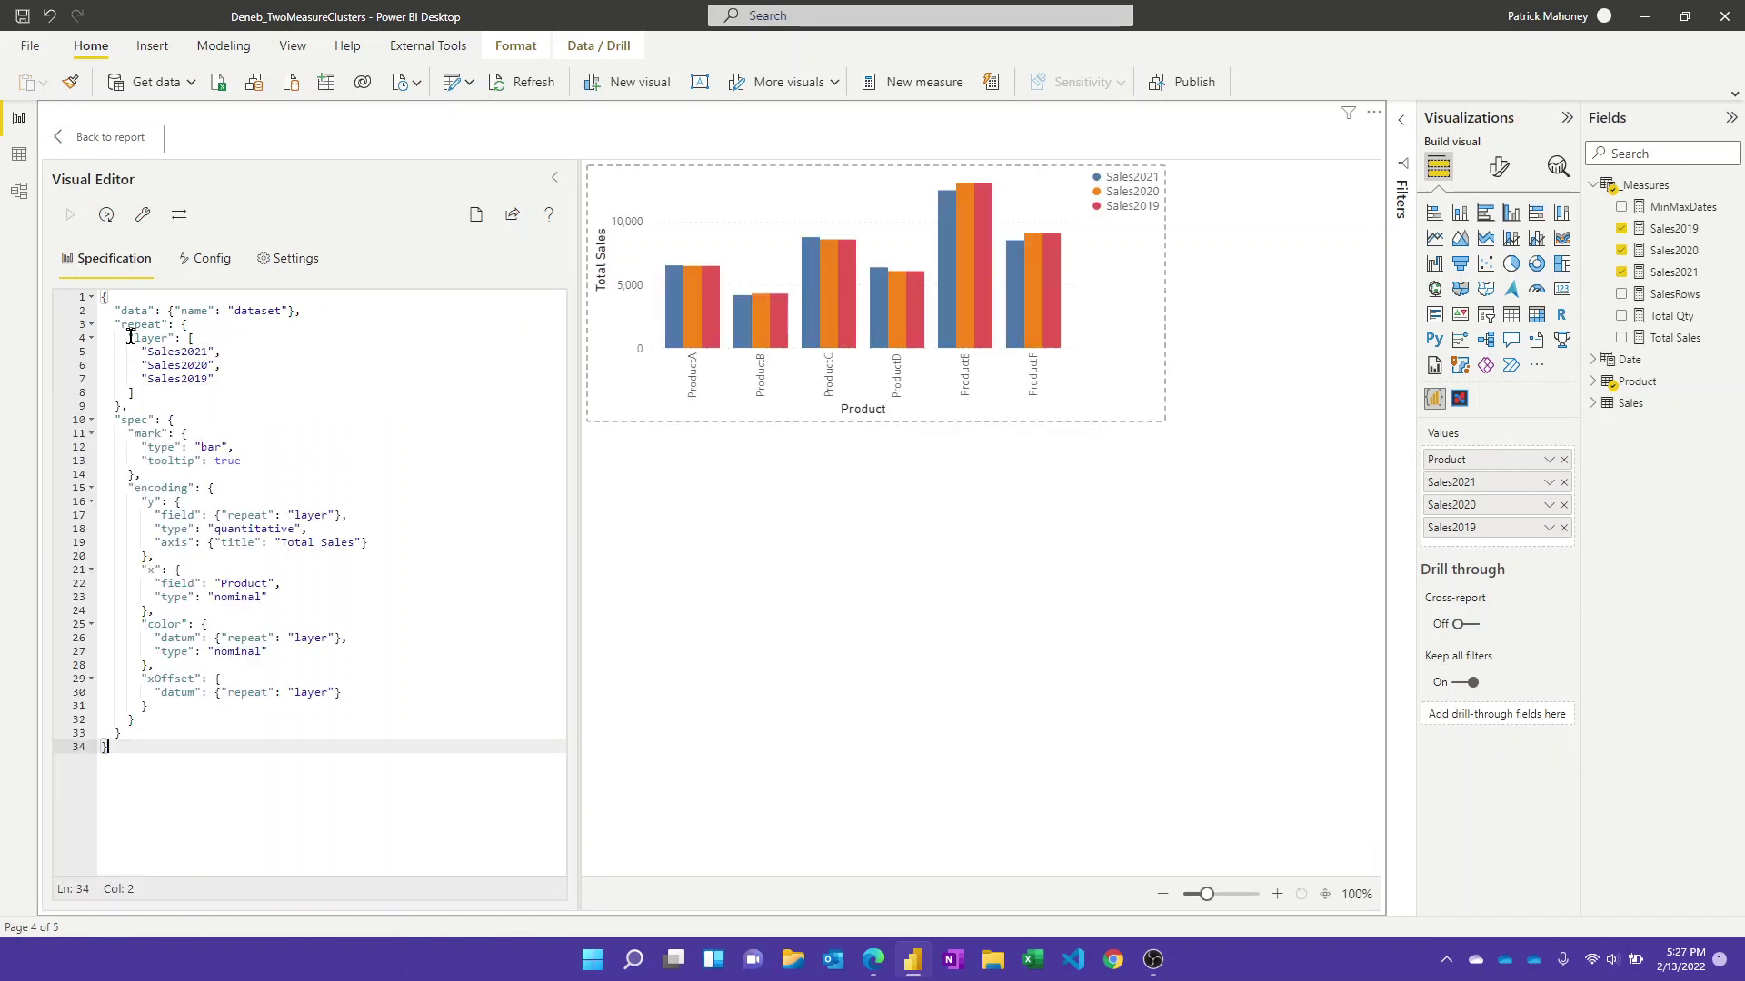
{"action": "left_click_drag", "start_coordinate": [134, 338], "coordinate": [175, 338]}
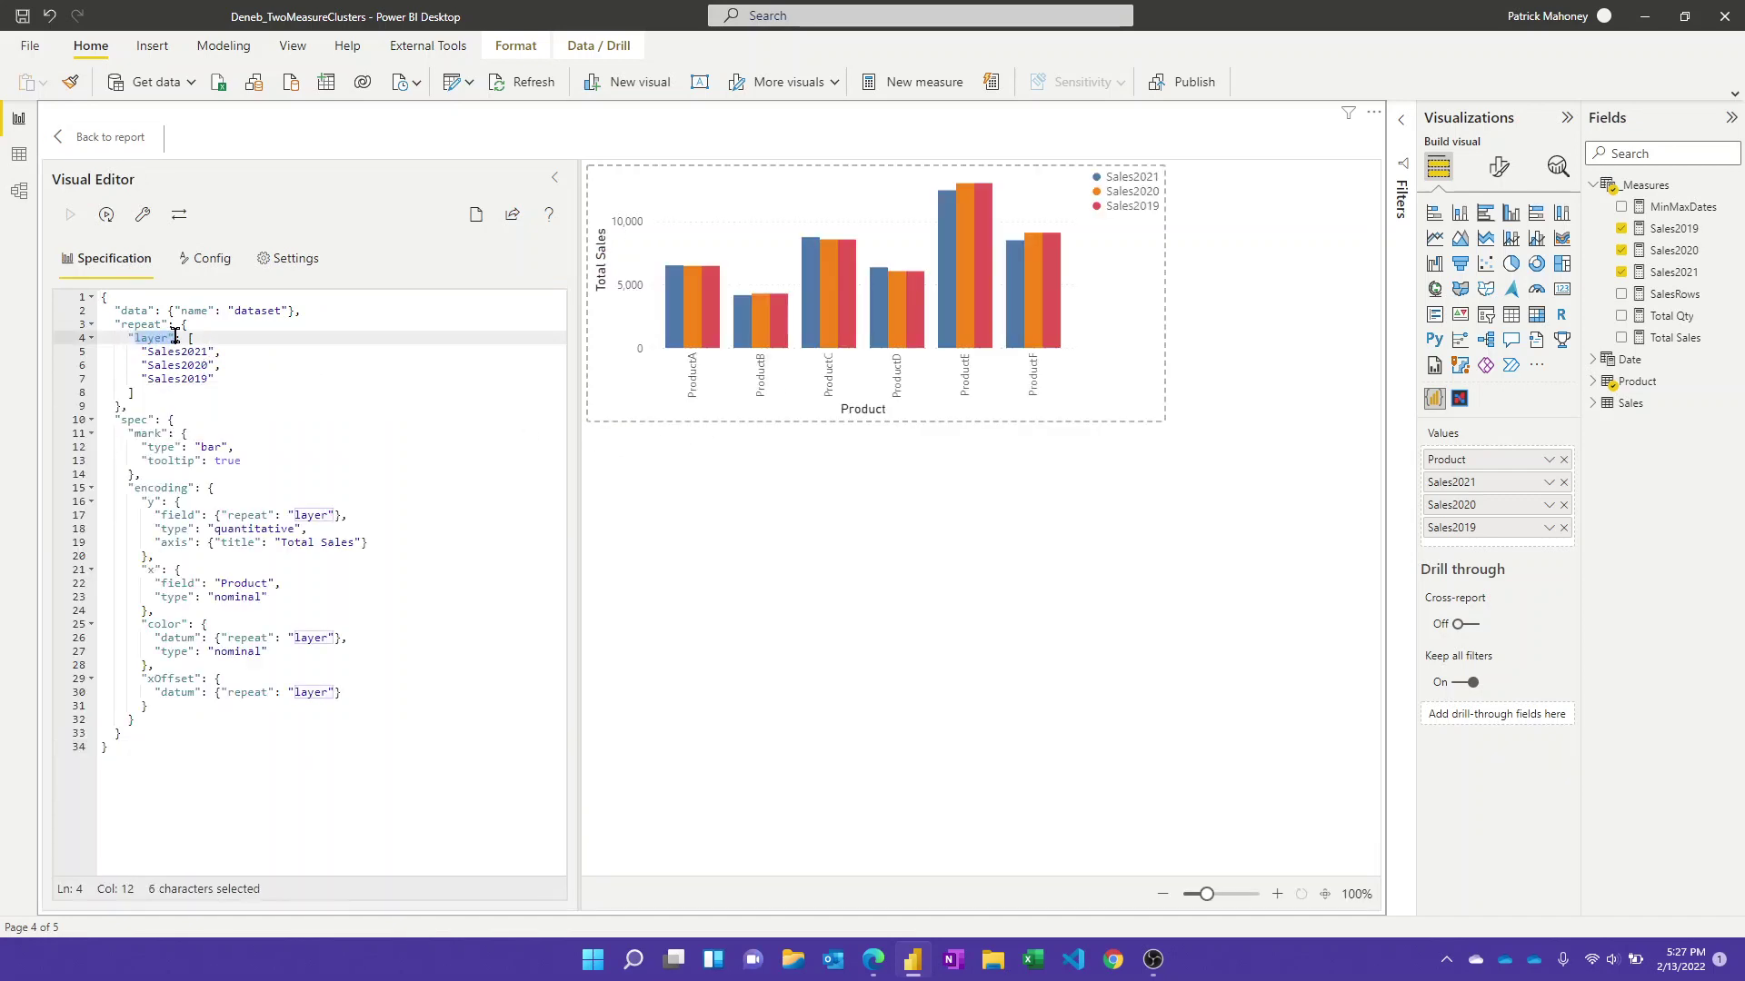
{"action": "left_click", "coordinate": [222, 364]}
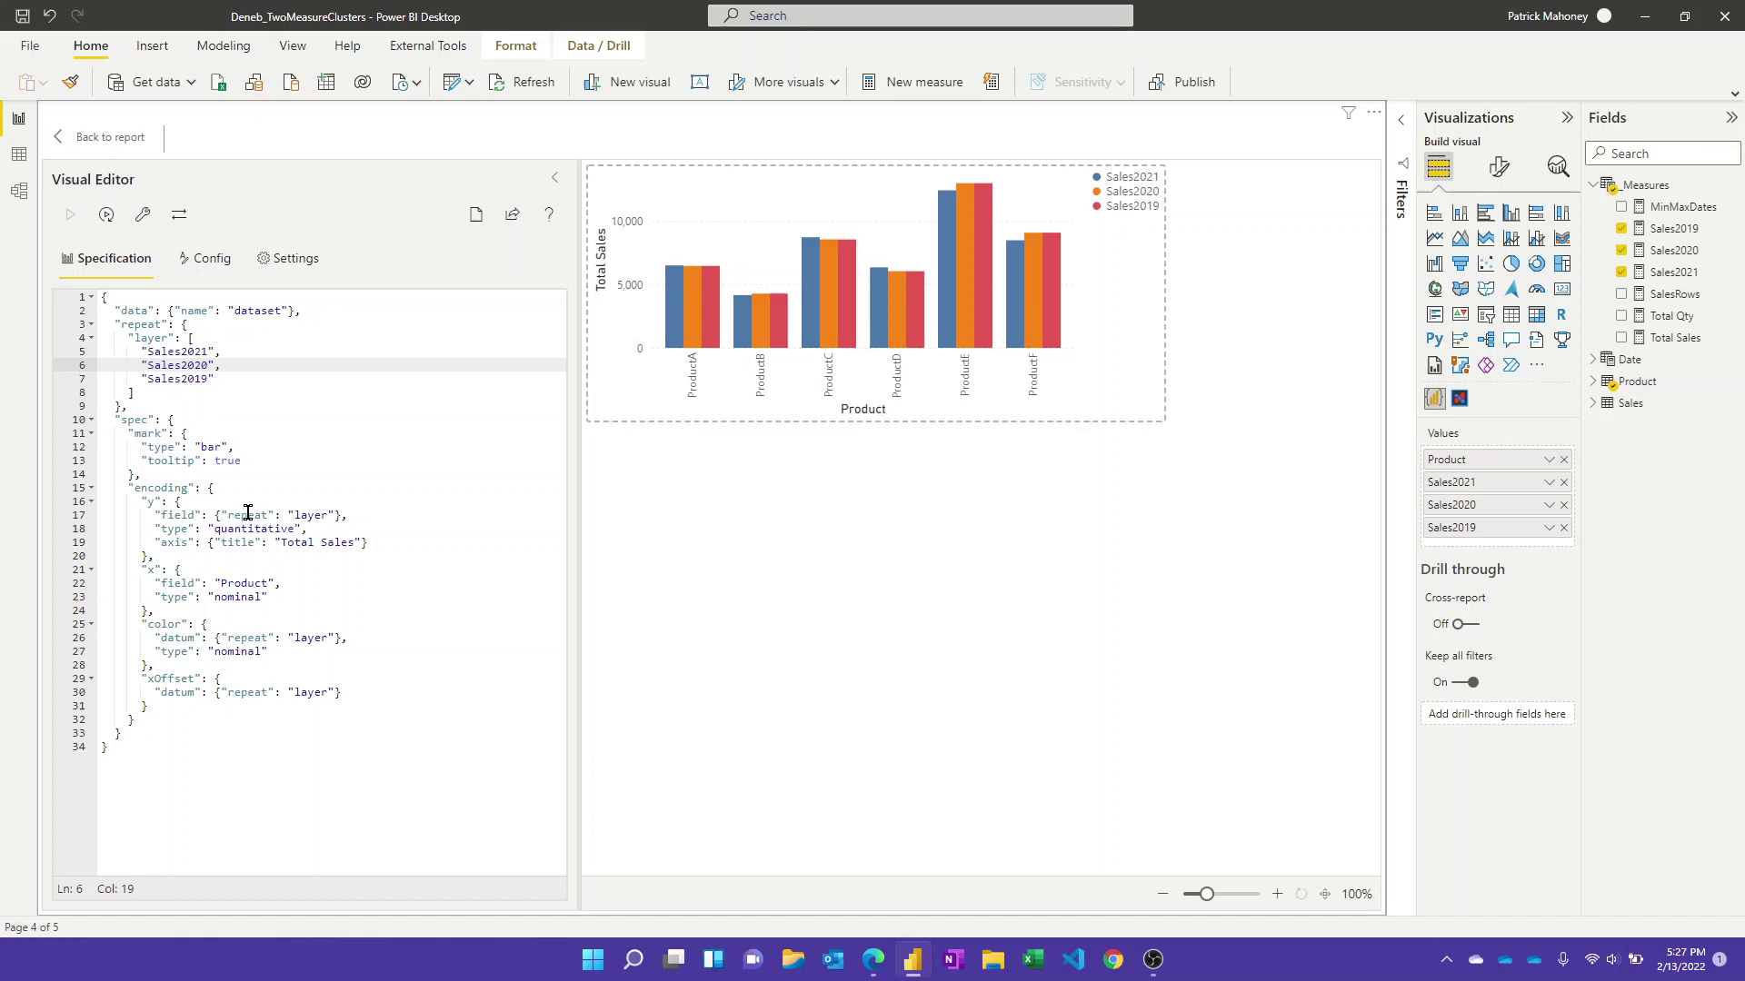
{"action": "left_click_drag", "start_coordinate": [288, 515], "coordinate": [332, 515]}
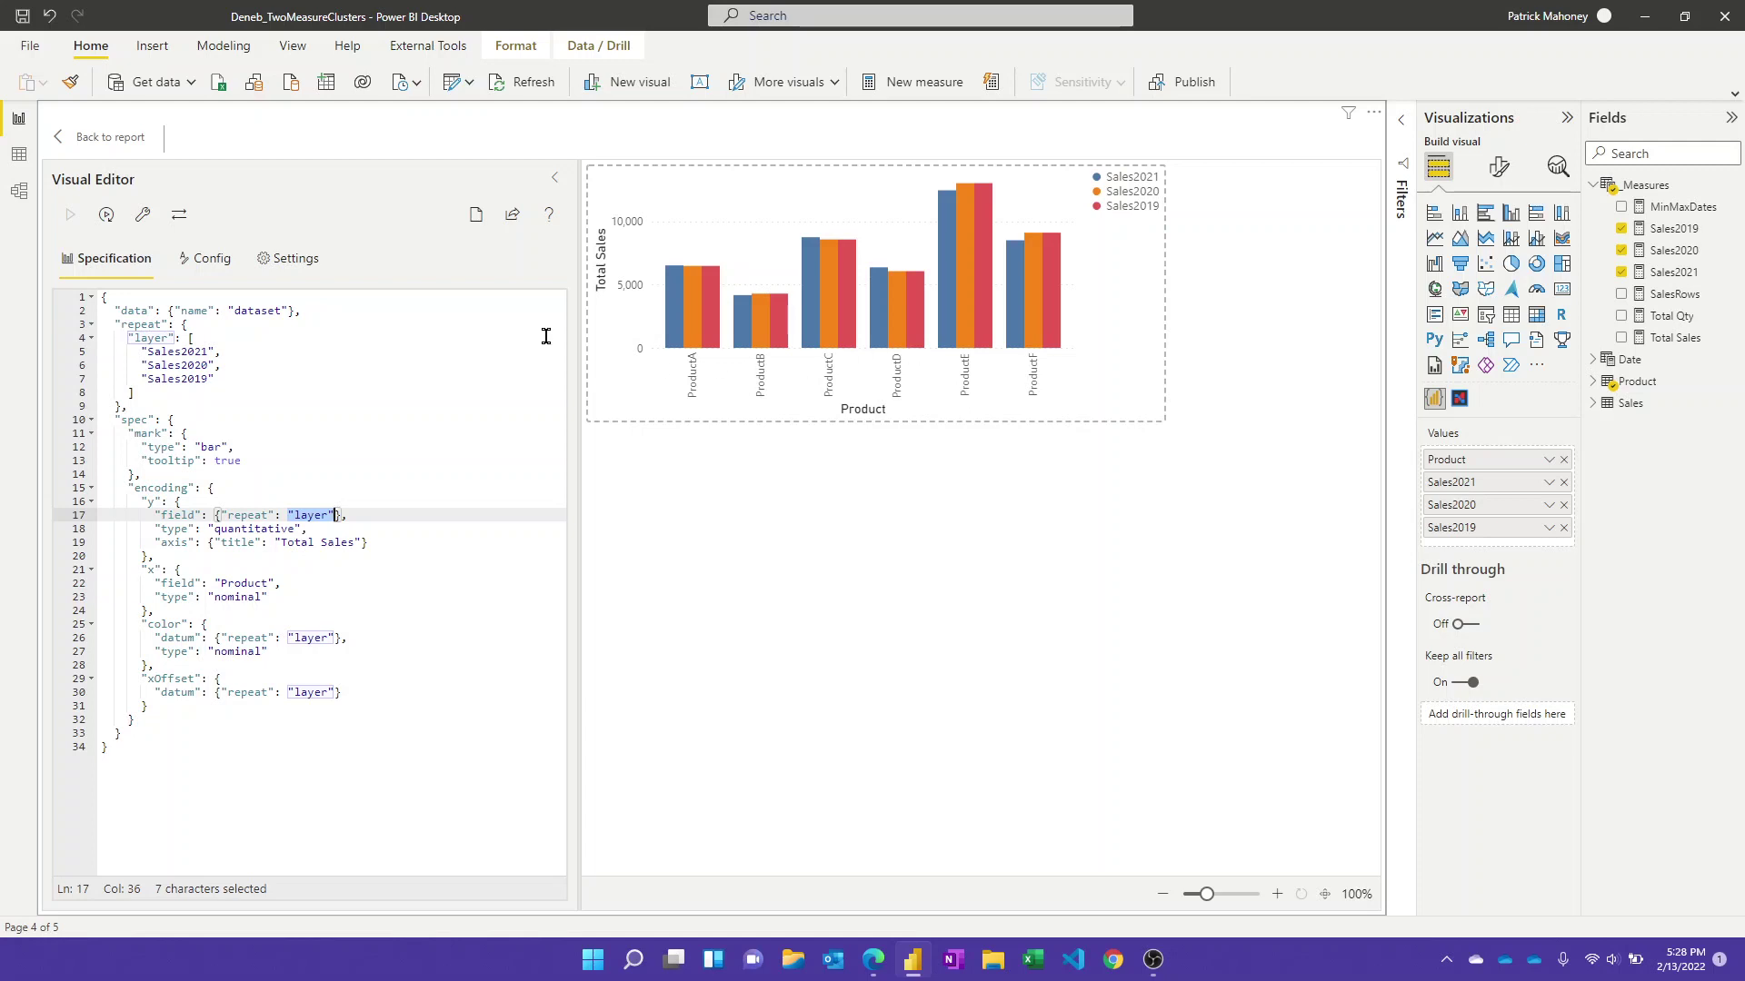
{"action": "left_click", "coordinate": [130, 144]}
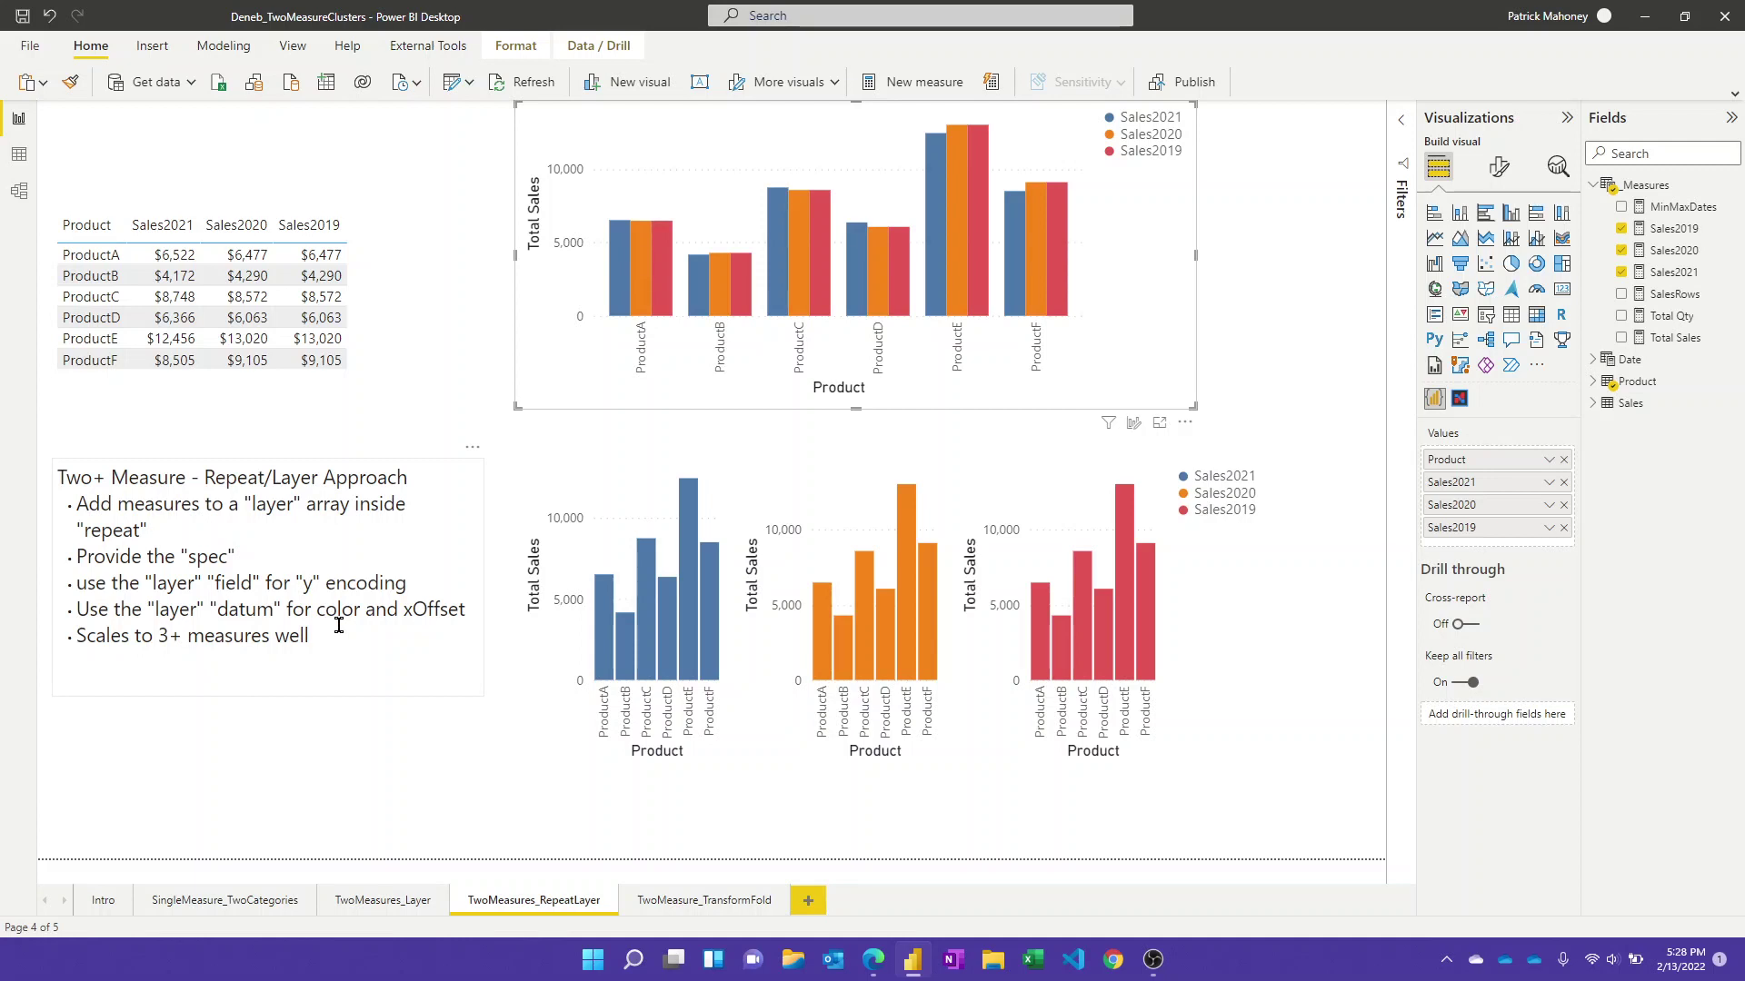
View the TwoMeasure_TransformFold page's grouped Sales2019–2021 chart, briefly revisiting SingleMeasure_TwoCategories.
{"action": "left_click", "coordinate": [717, 901]}
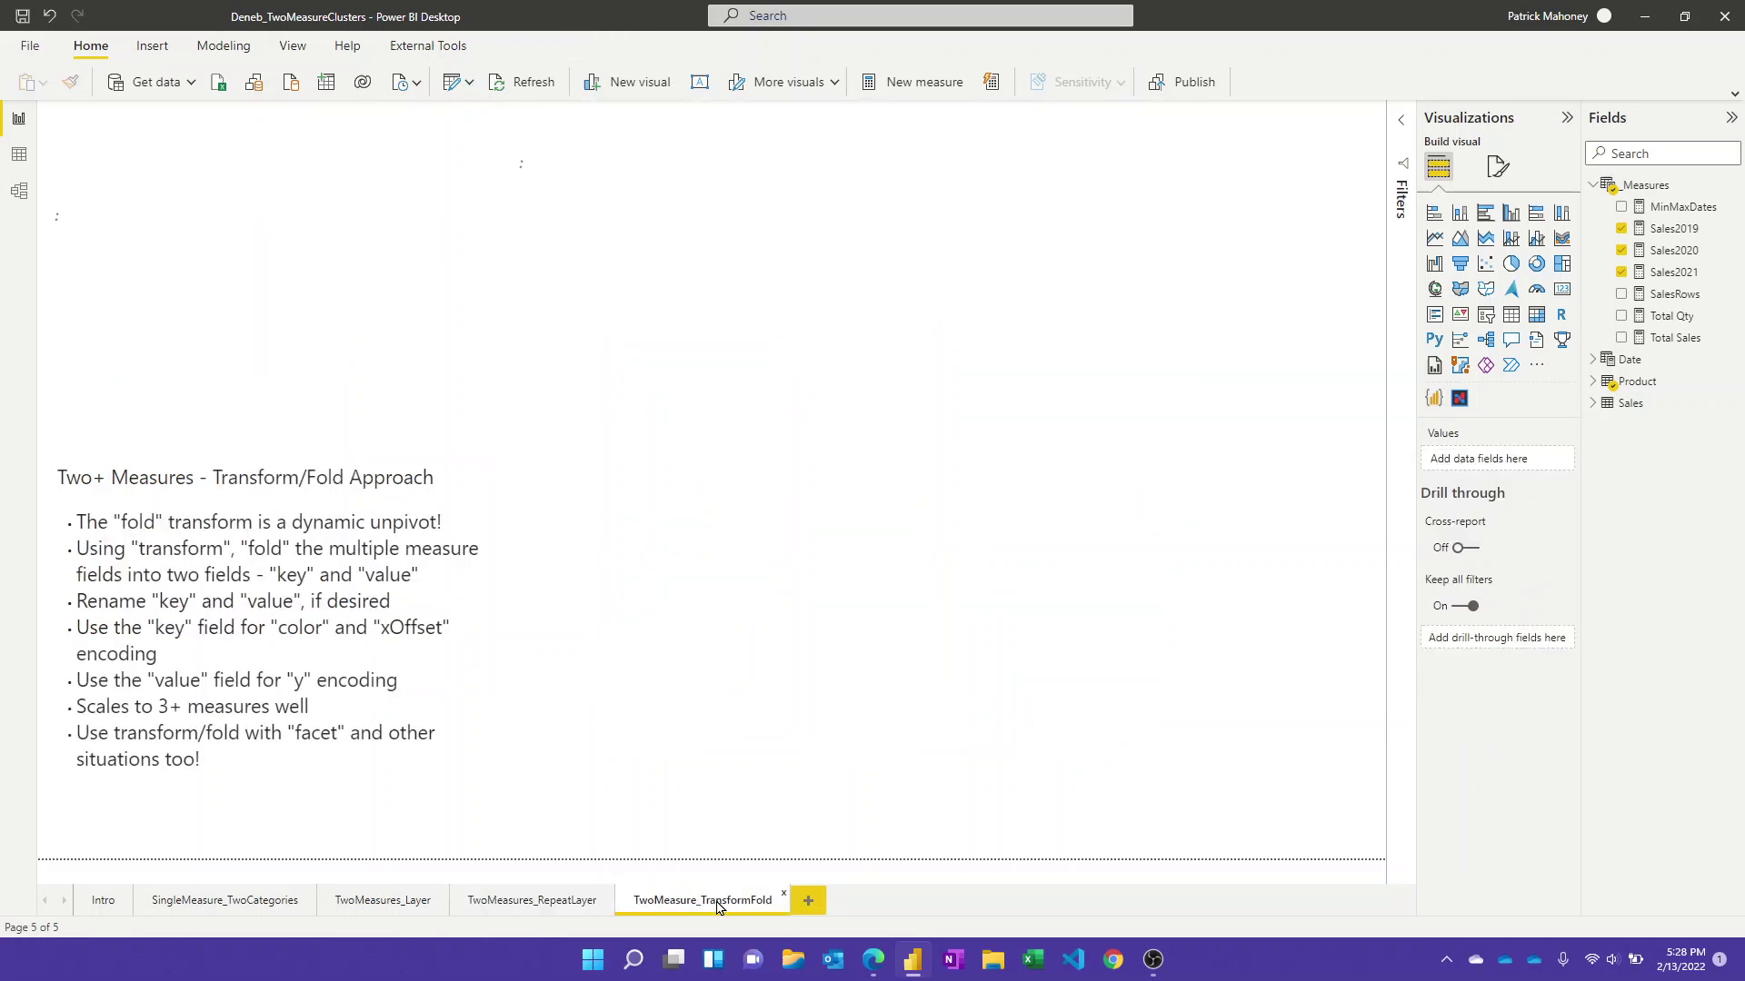
{"action": "mouse_move", "coordinate": [650, 535]}
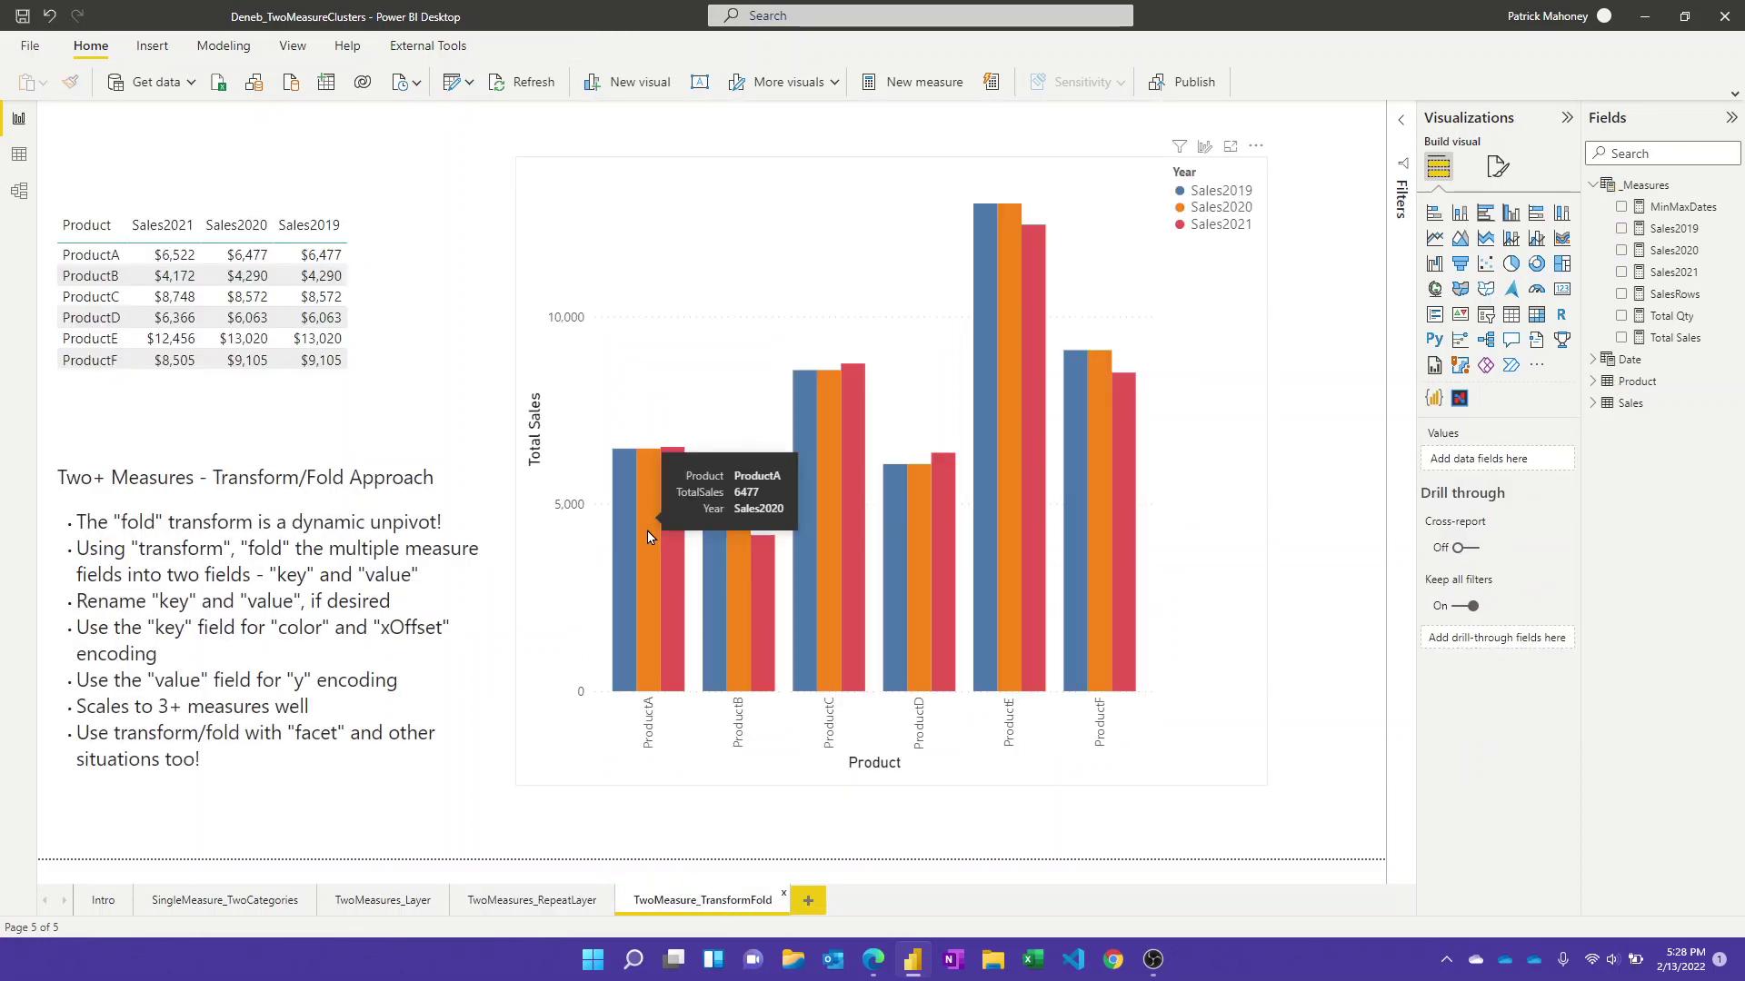
{"action": "mouse_move", "coordinate": [618, 501]}
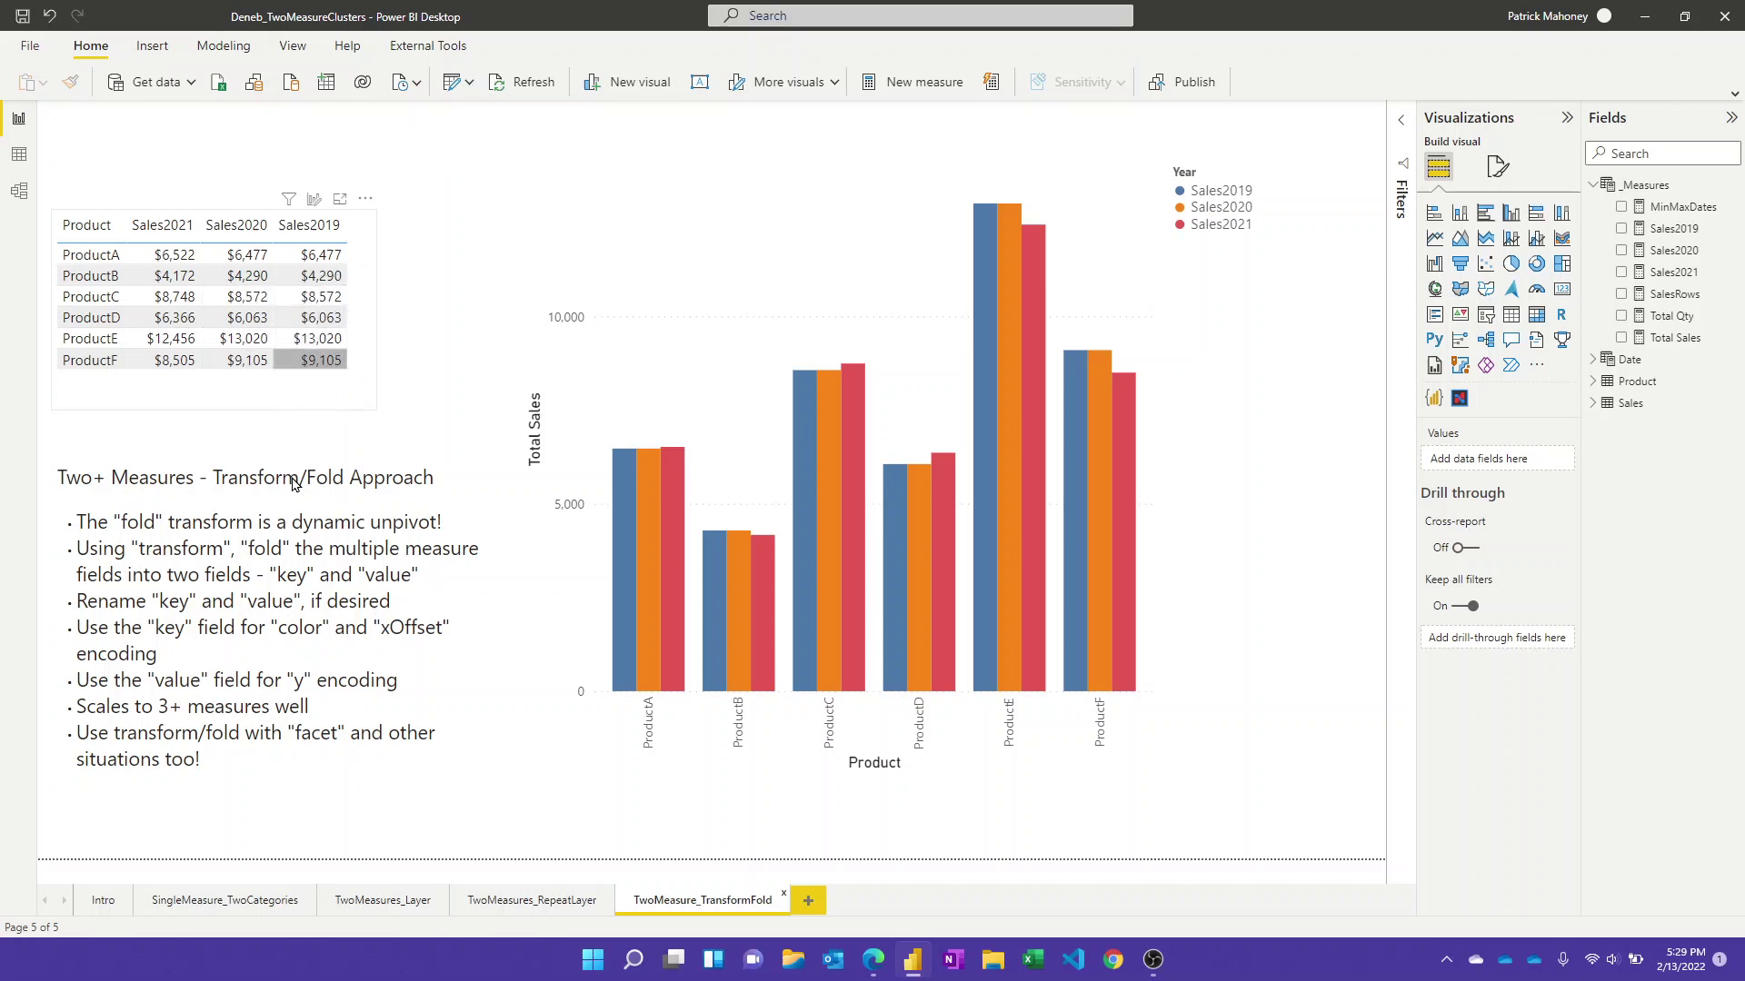
{"action": "left_click", "coordinate": [238, 898]}
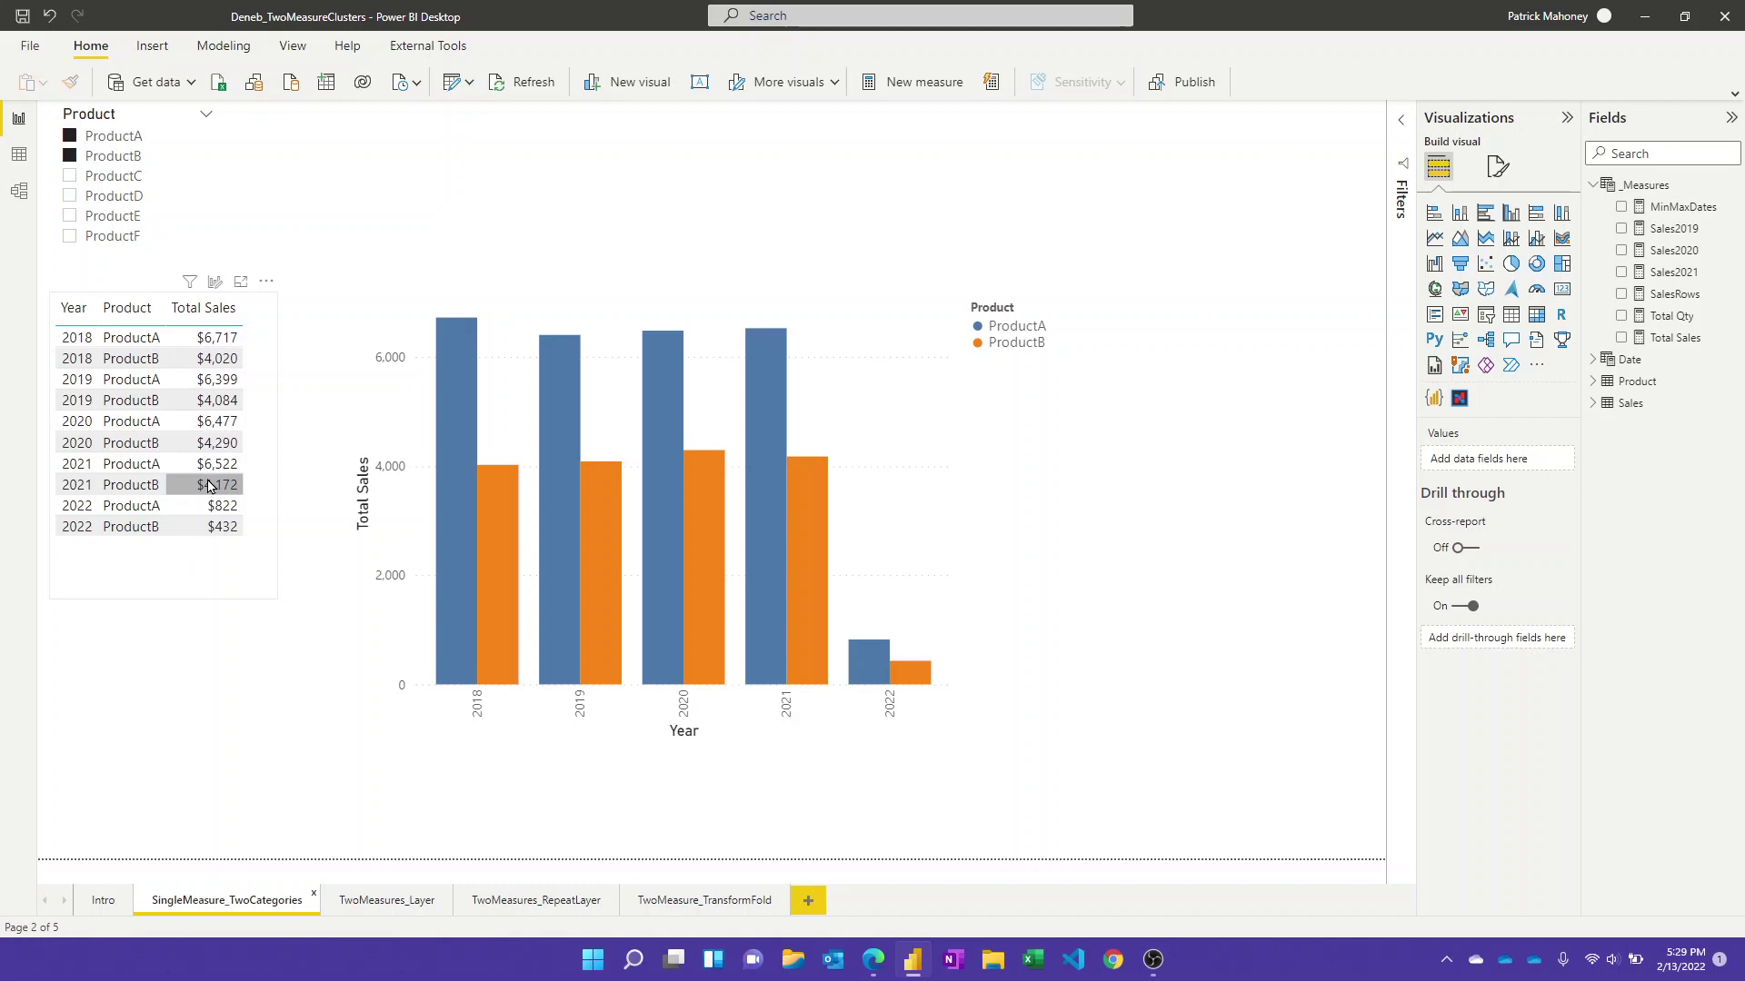
{"action": "left_click", "coordinate": [693, 905]}
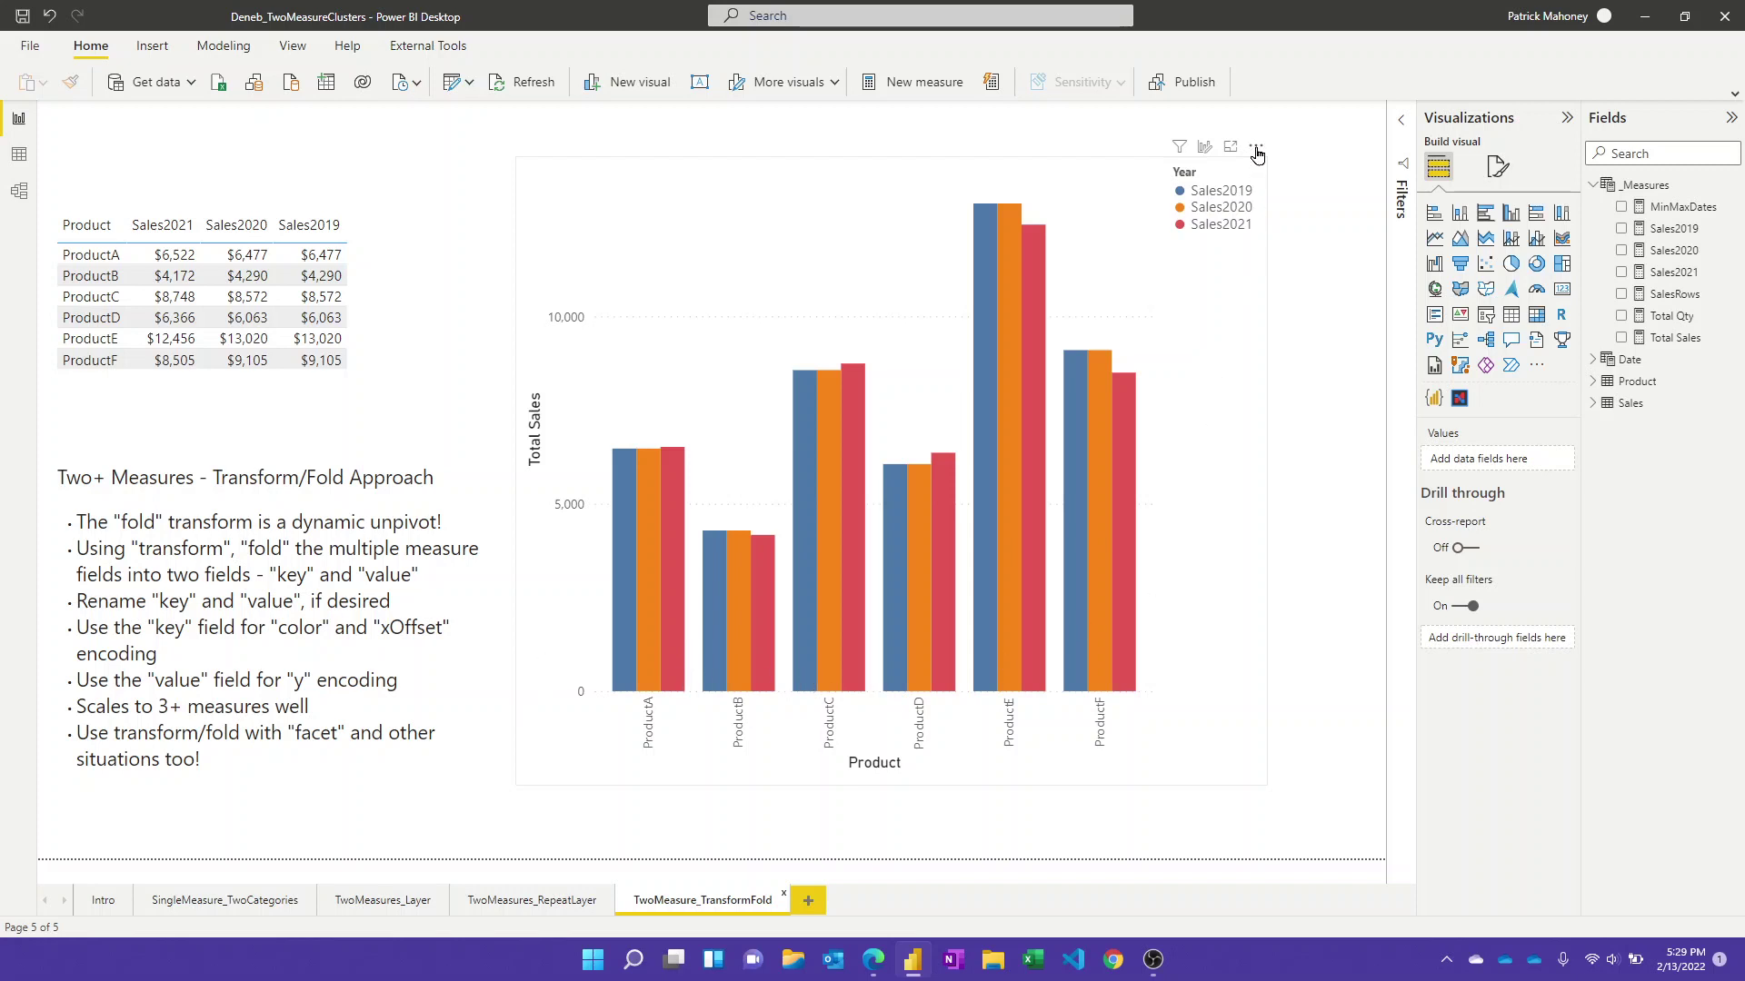
Open the TransformFold chart in the Deneb editor and highlight the spec from the transform onward.
{"action": "left_click", "coordinate": [1256, 146]}
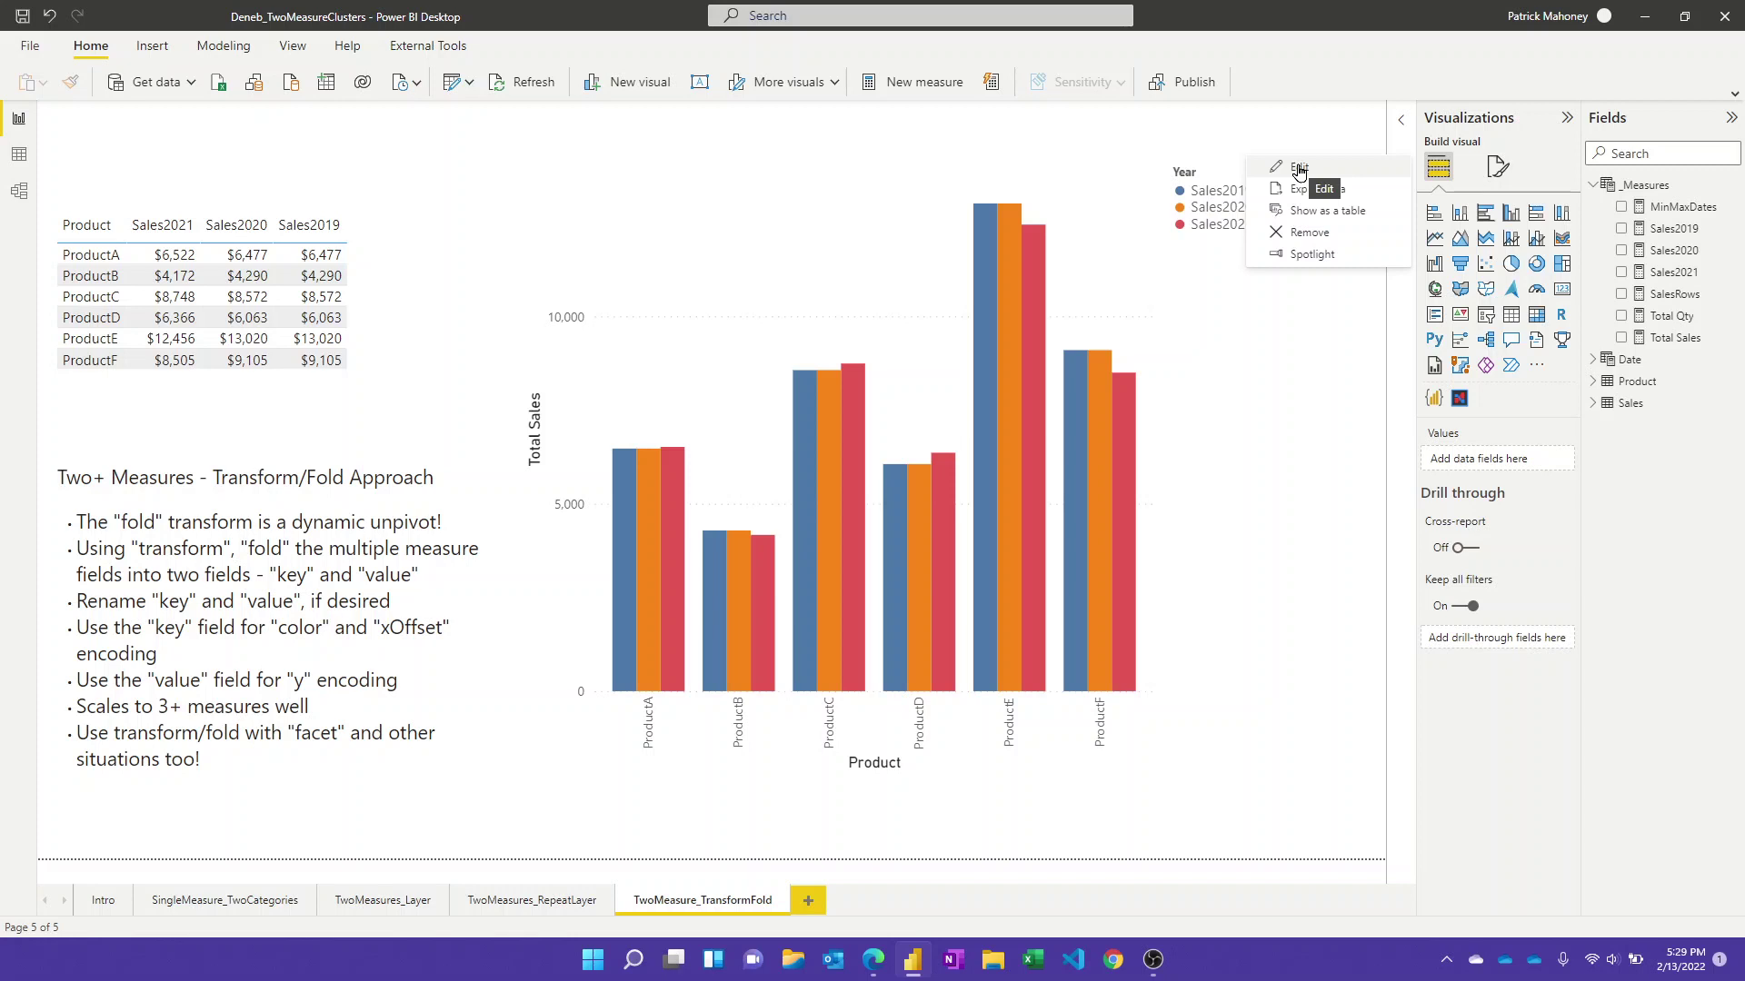
{"action": "left_click", "coordinate": [1299, 169]}
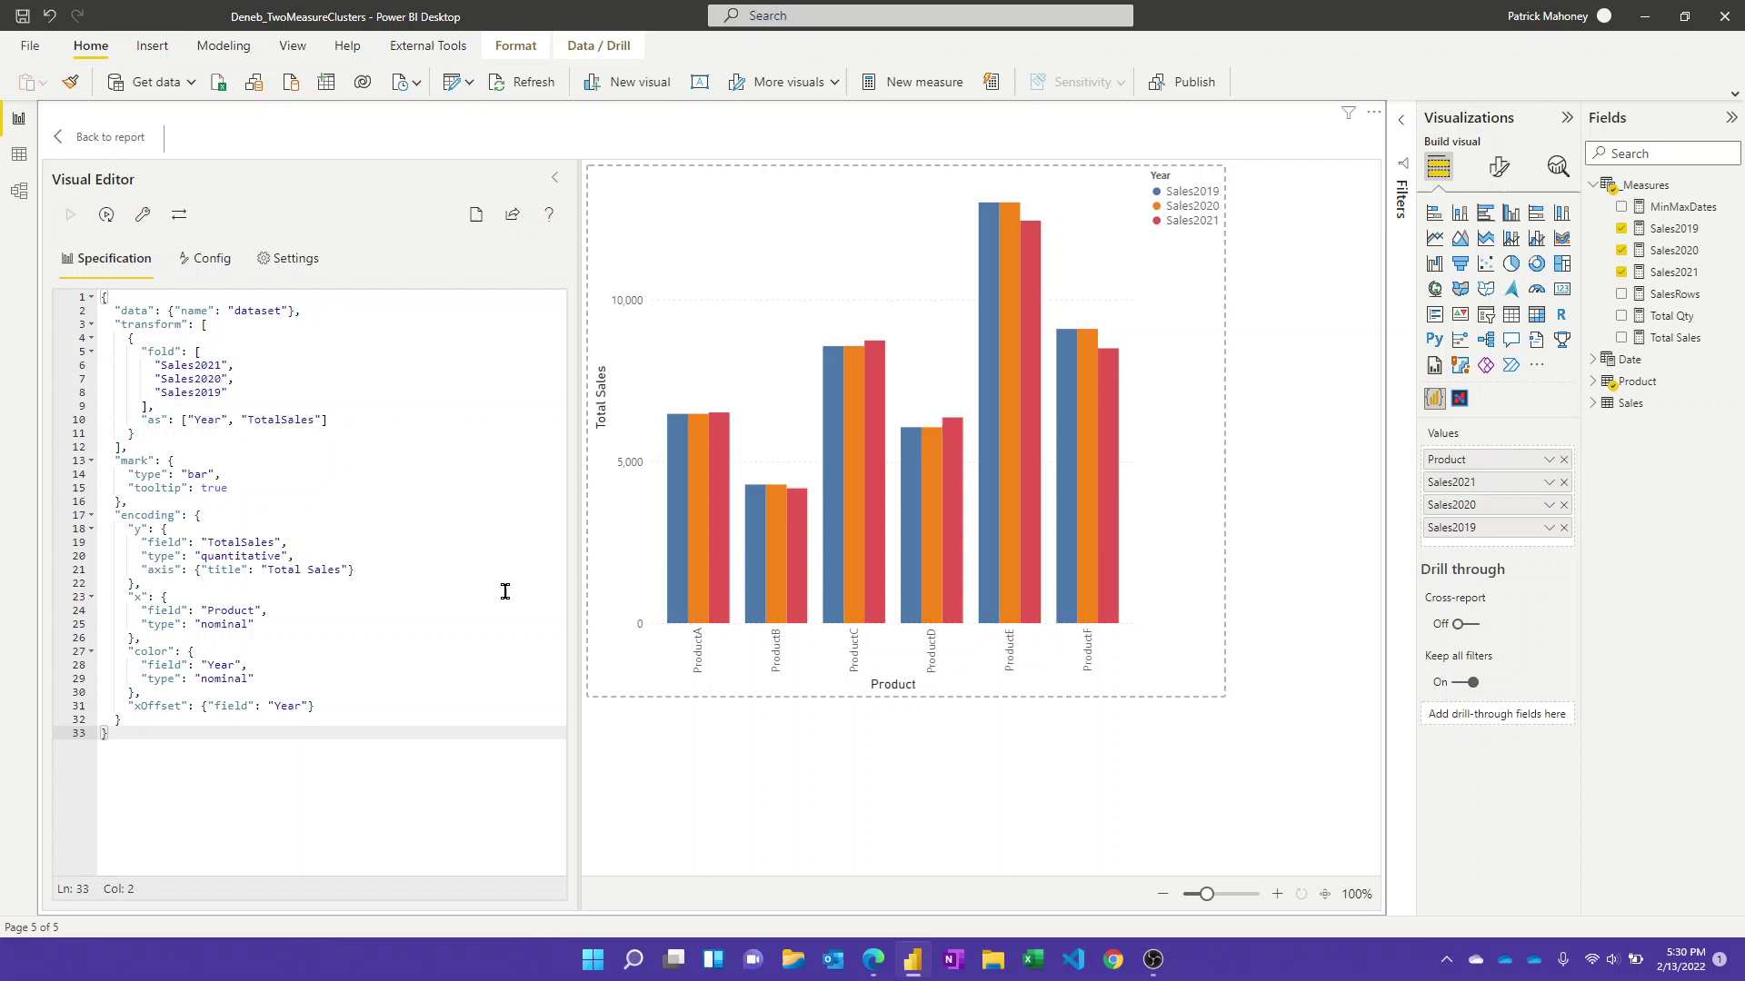
{"action": "left_click_drag", "start_coordinate": [322, 745], "coordinate": [134, 338]}
{"action": "left_click", "coordinate": [453, 533]}
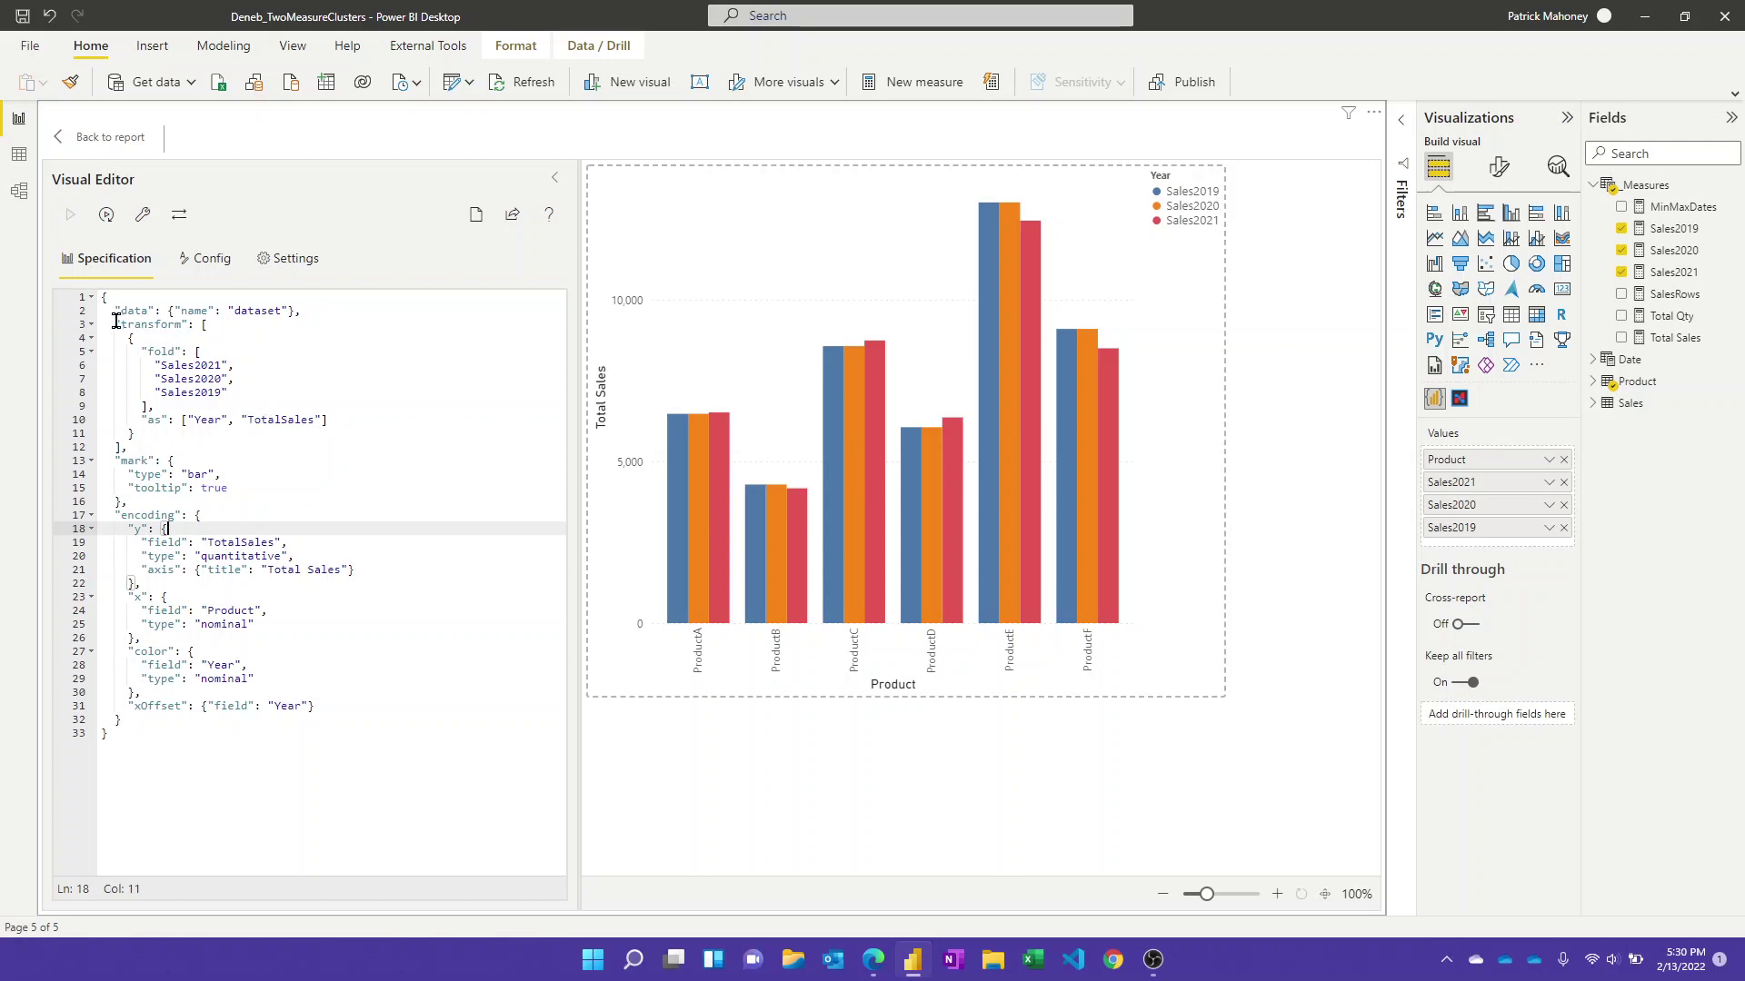
Highlight the fold transform and its as clause naming Year and TotalSales.
{"action": "left_click_drag", "start_coordinate": [115, 322], "coordinate": [208, 351]}
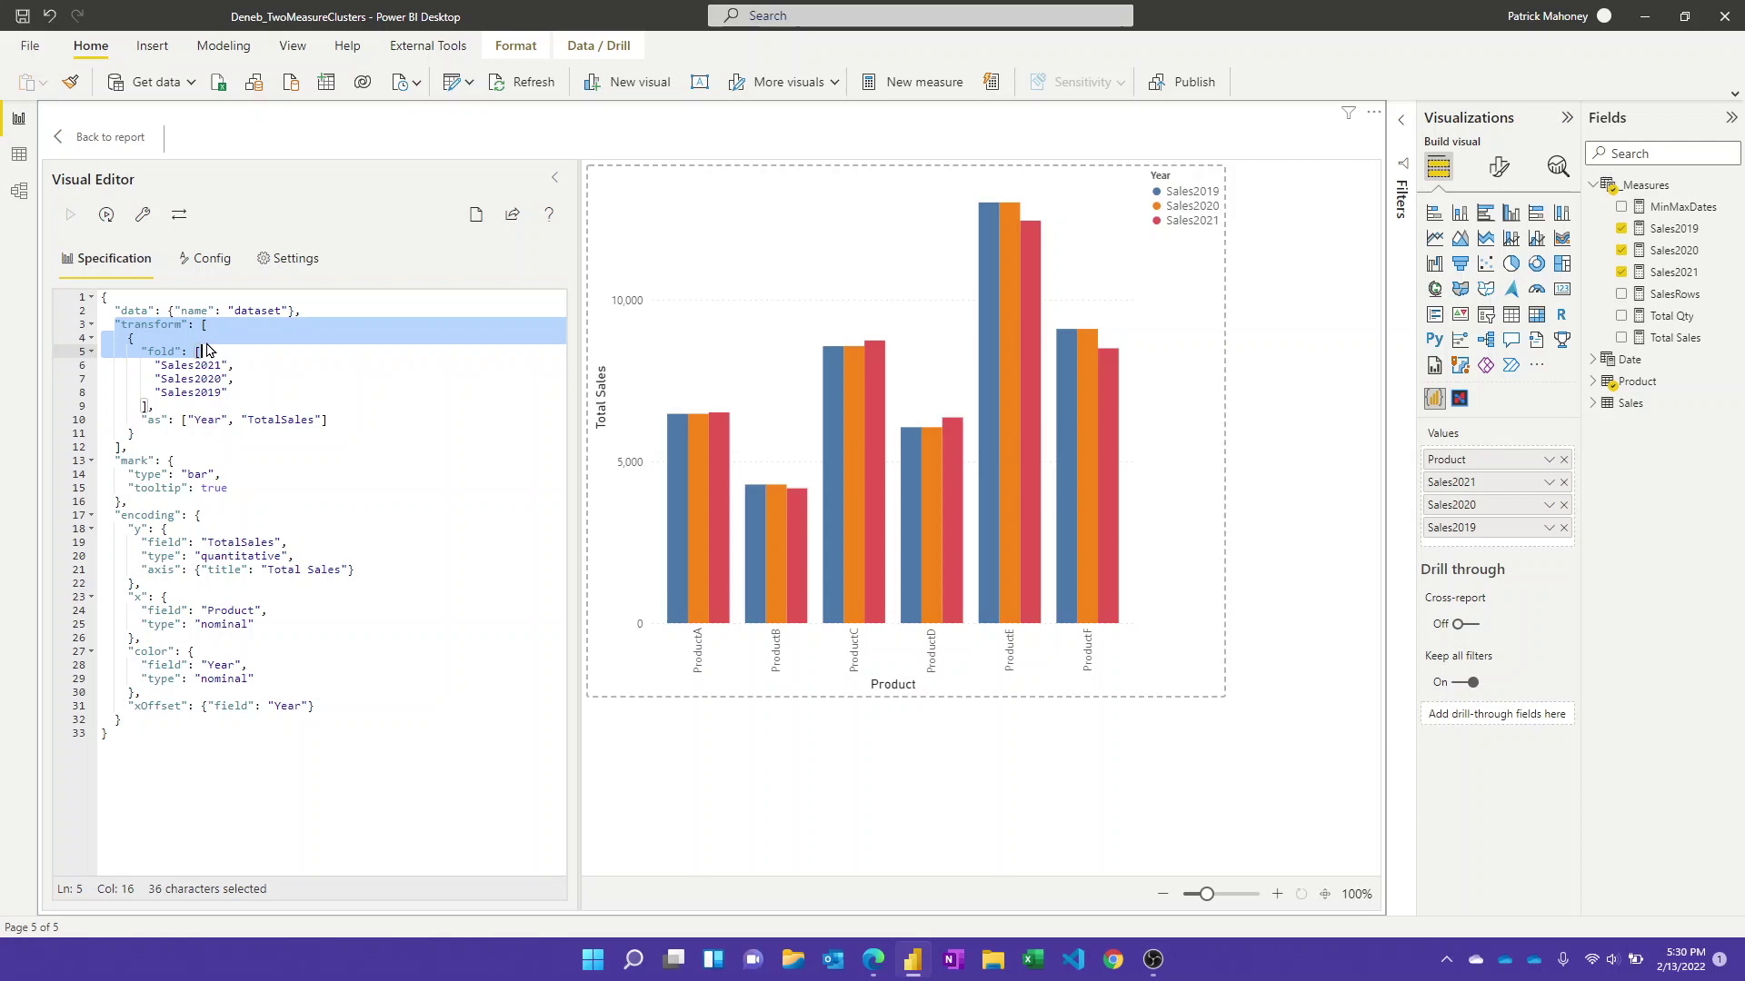
{"action": "left_click", "coordinate": [223, 392]}
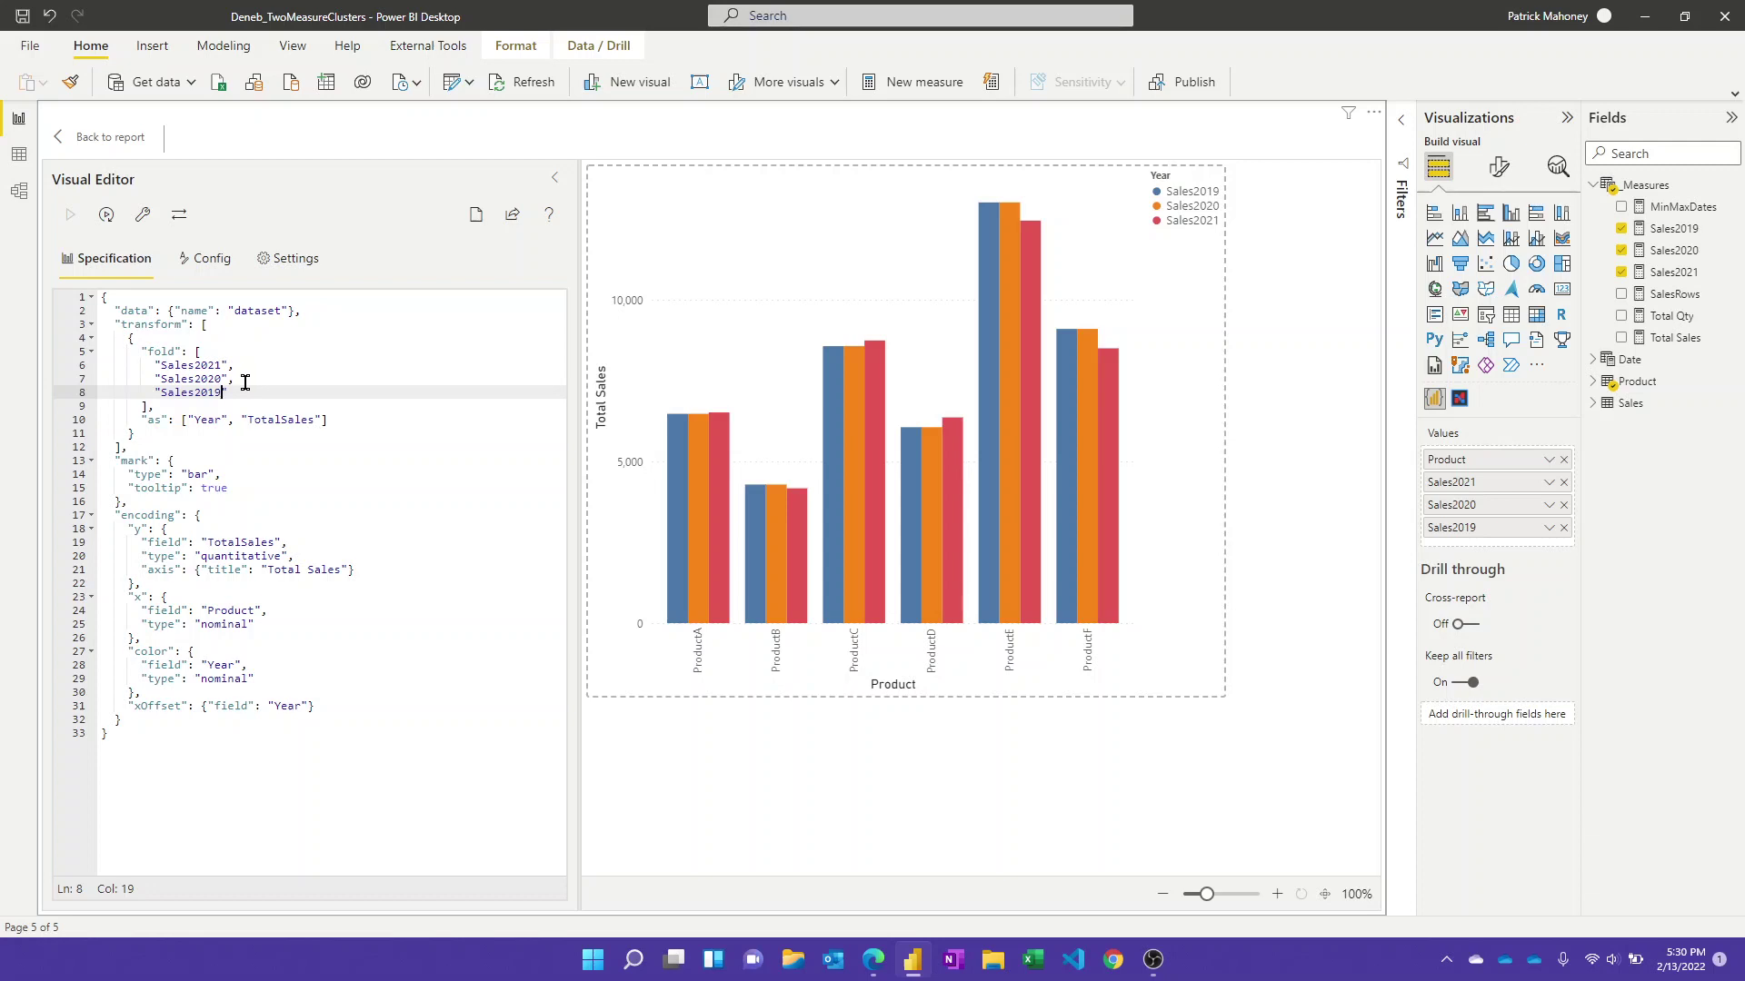
{"action": "left_click_drag", "start_coordinate": [150, 408], "coordinate": [326, 419]}
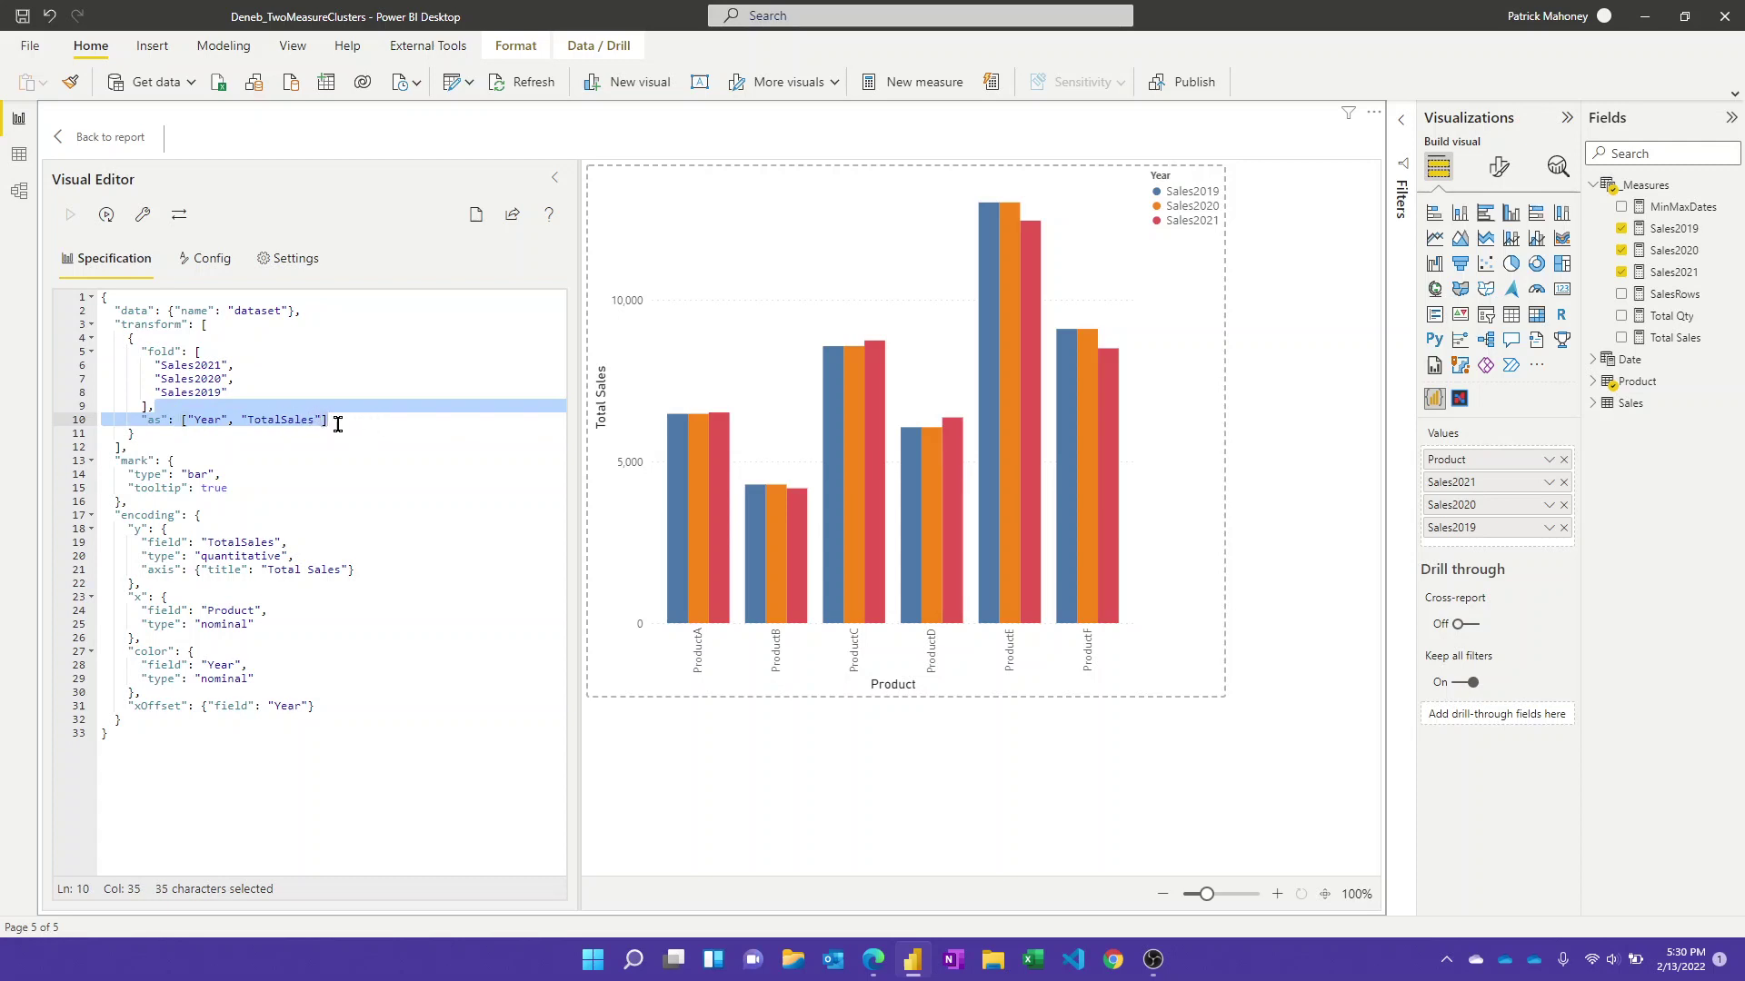
{"action": "left_click", "coordinate": [337, 424]}
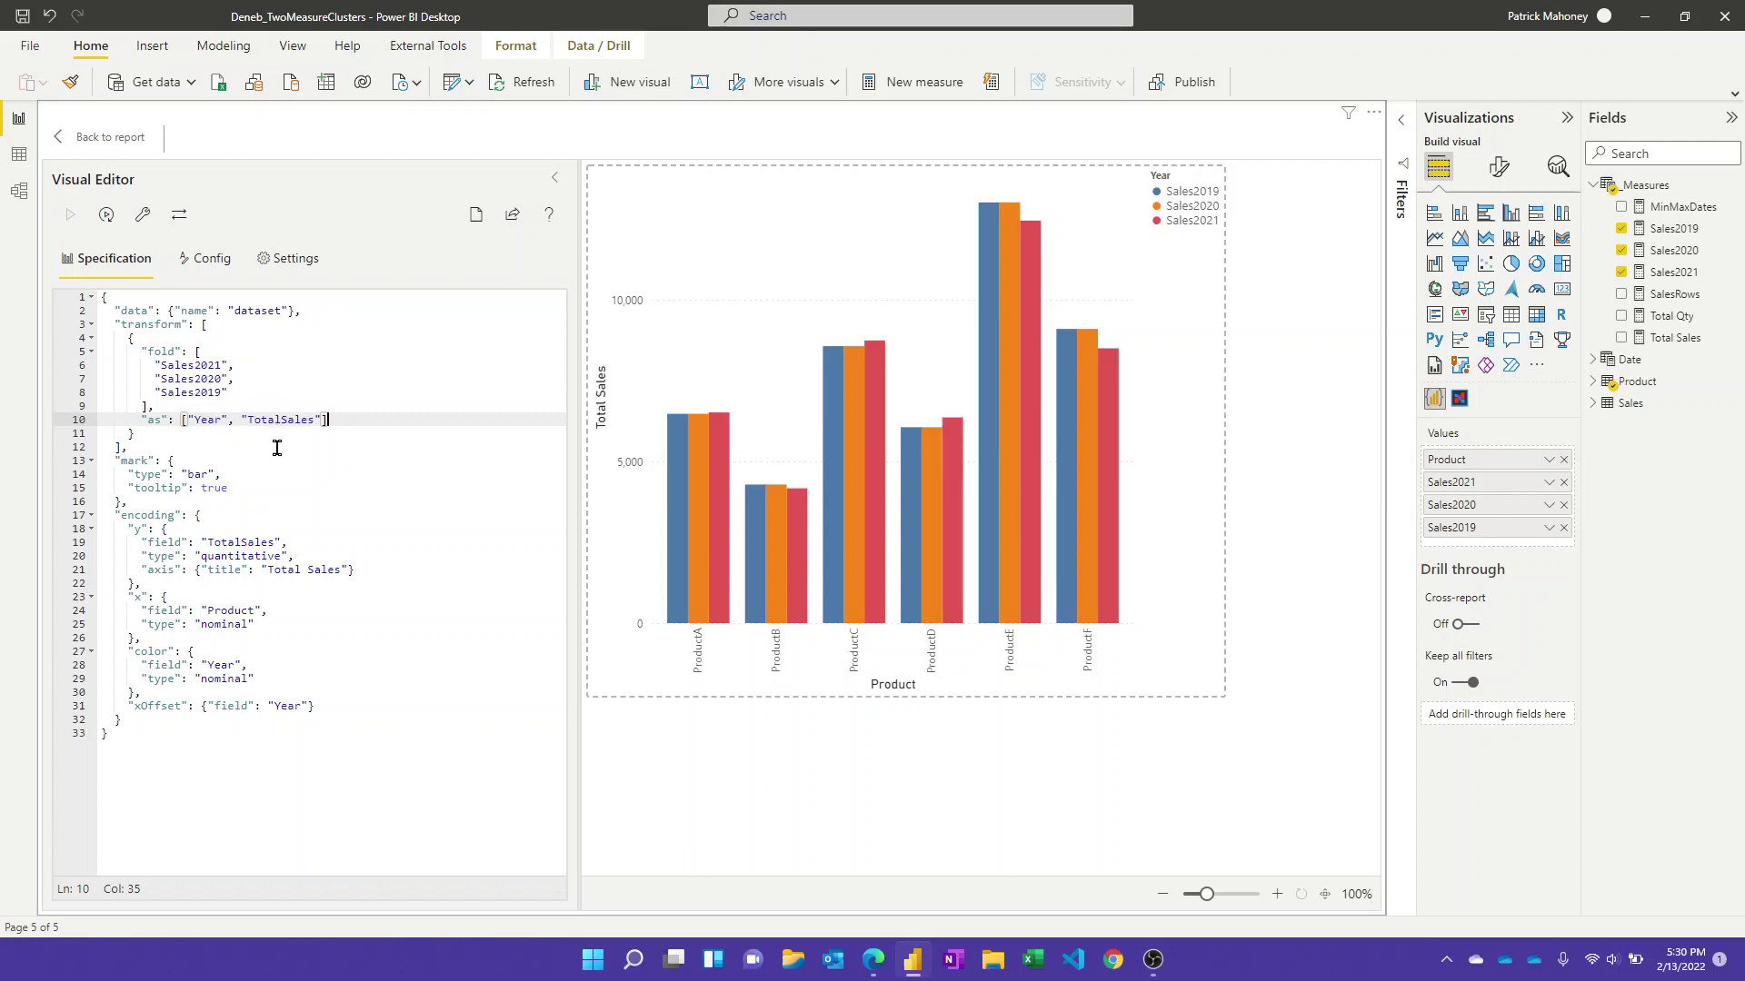
Review the bar mark and Year color encoding in the spec, then go back to the report.
{"action": "left_click", "coordinate": [220, 473]}
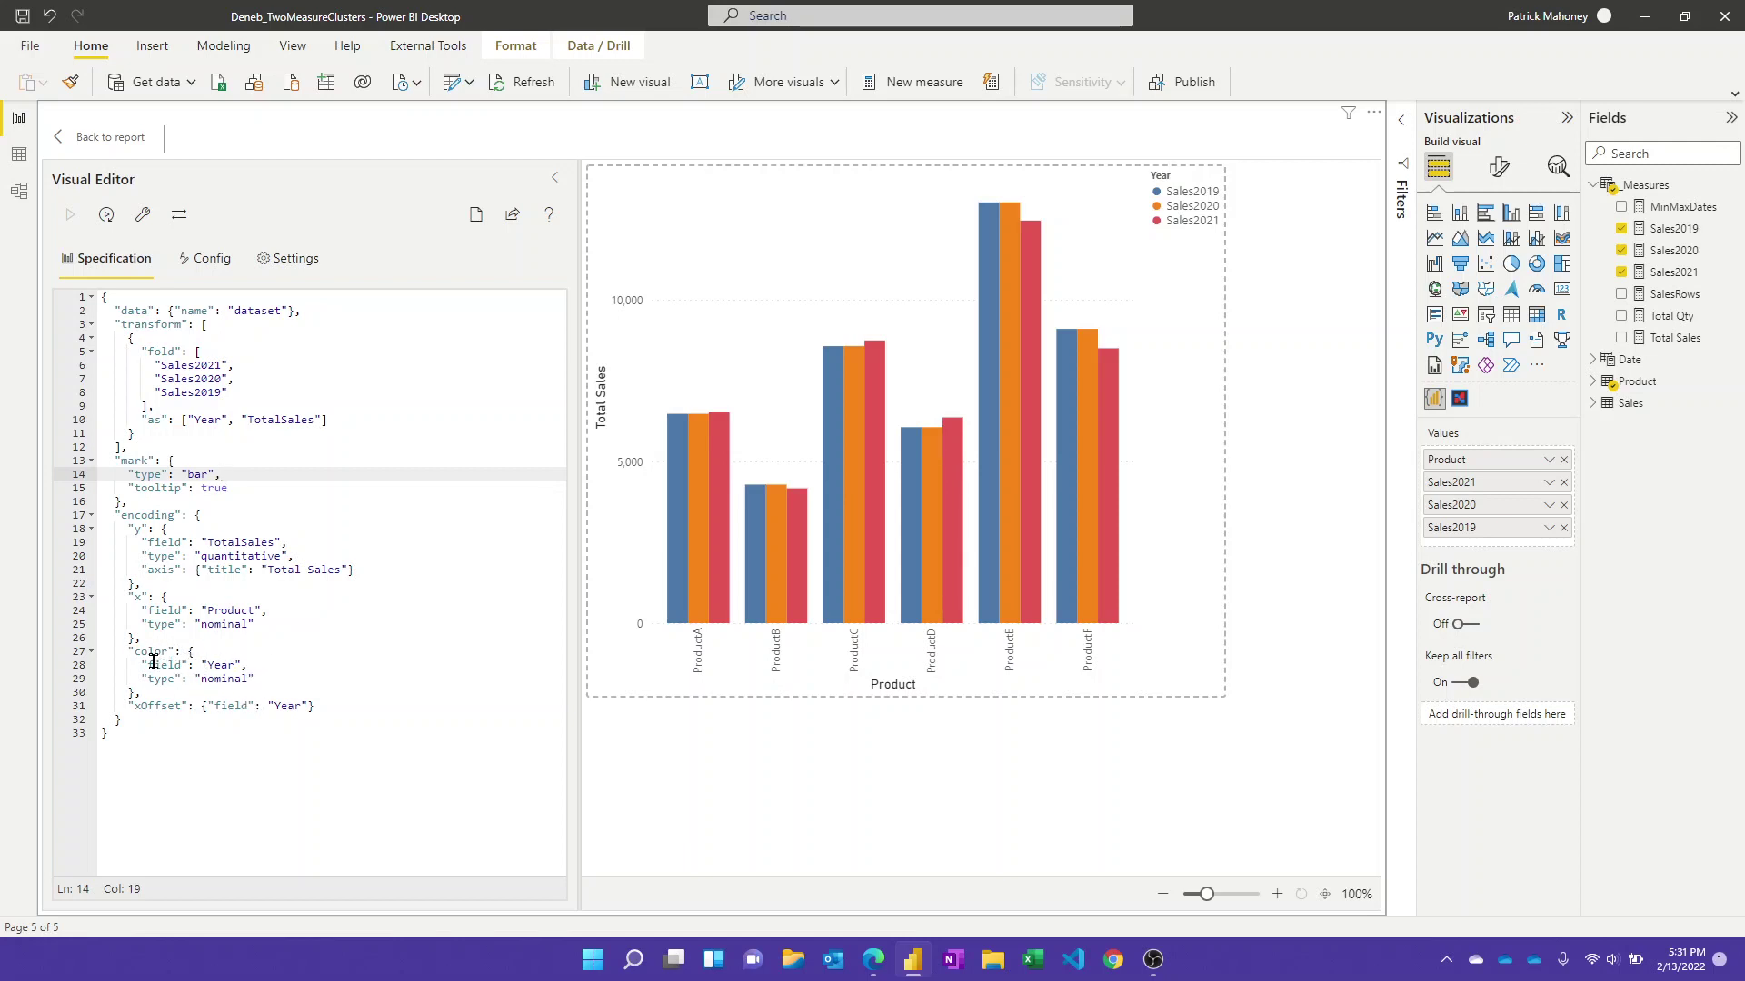
{"action": "left_click_drag", "start_coordinate": [141, 664], "coordinate": [236, 665]}
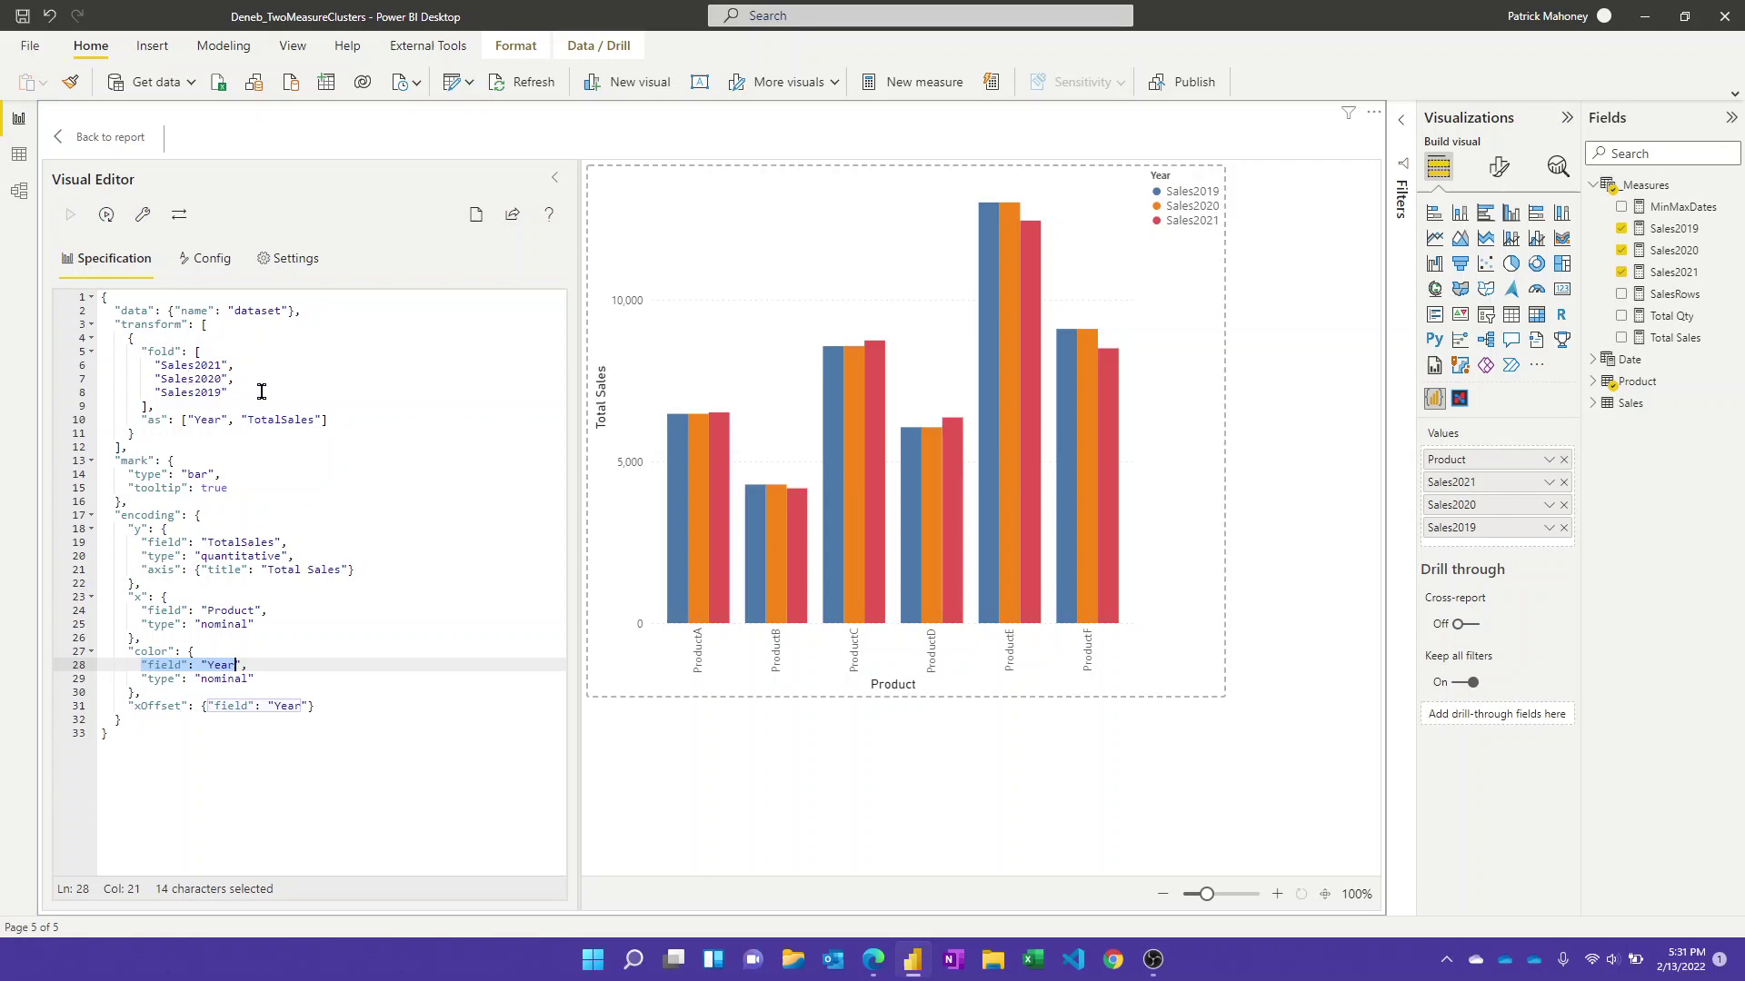
{"action": "left_click", "coordinate": [110, 138]}
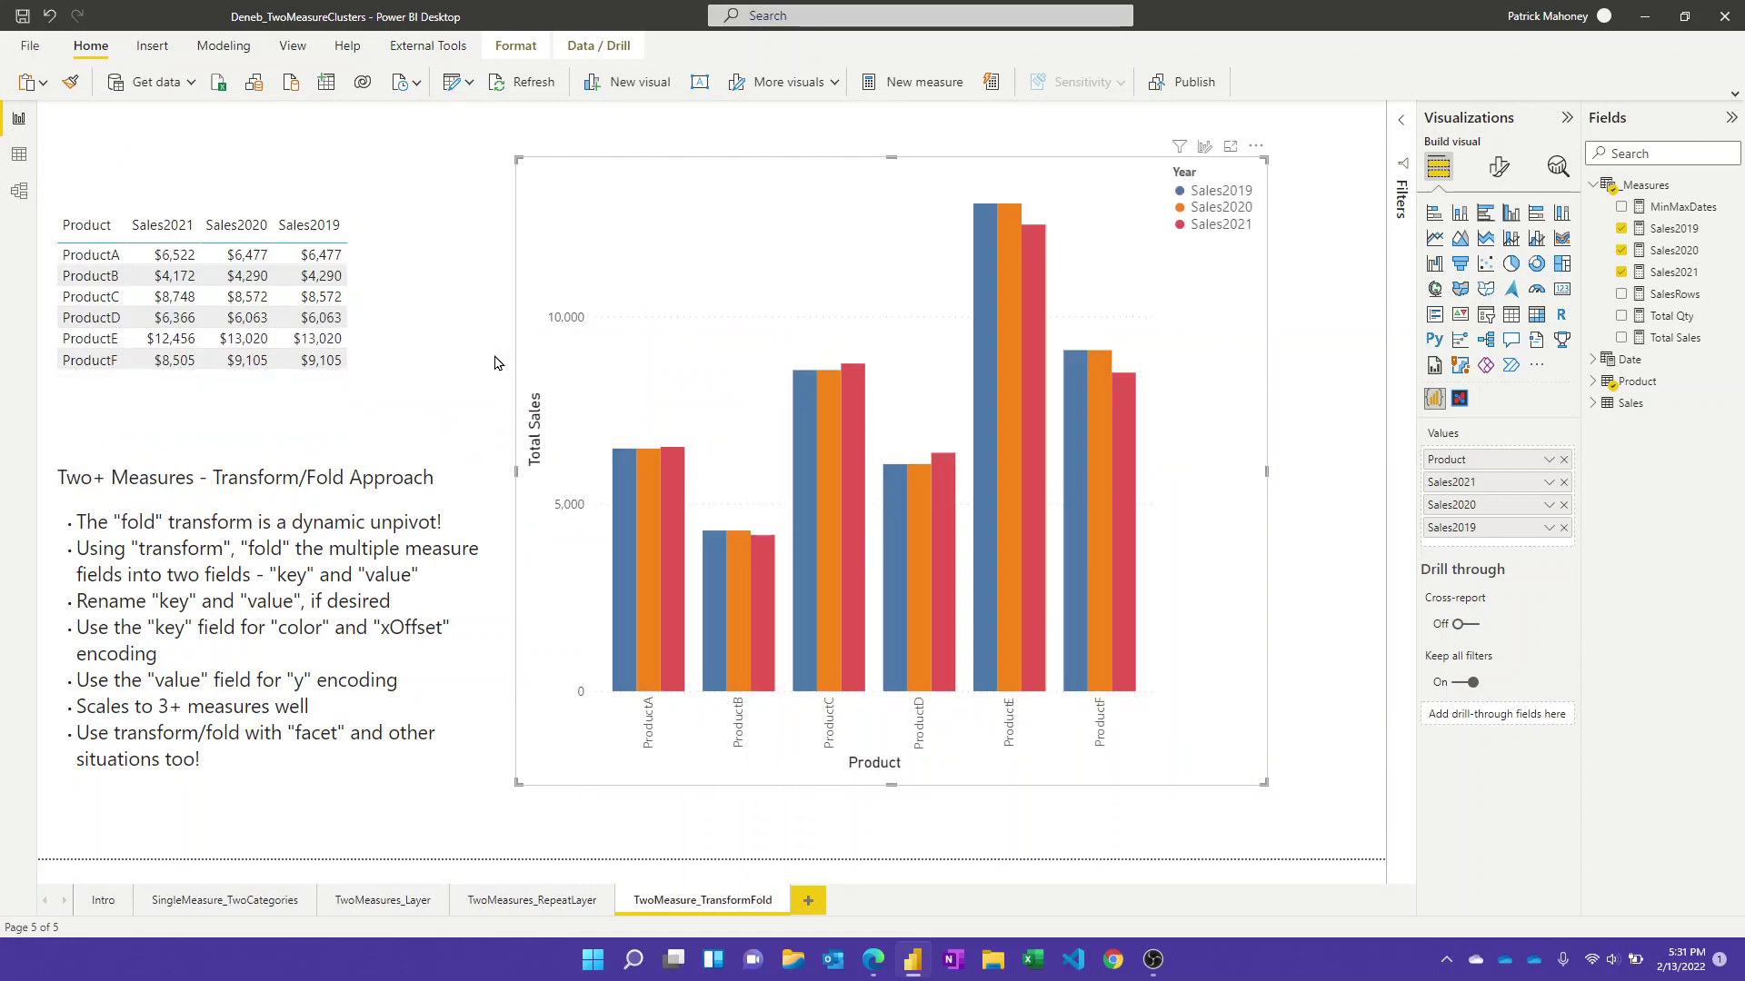
{"action": "left_click", "coordinate": [498, 152]}
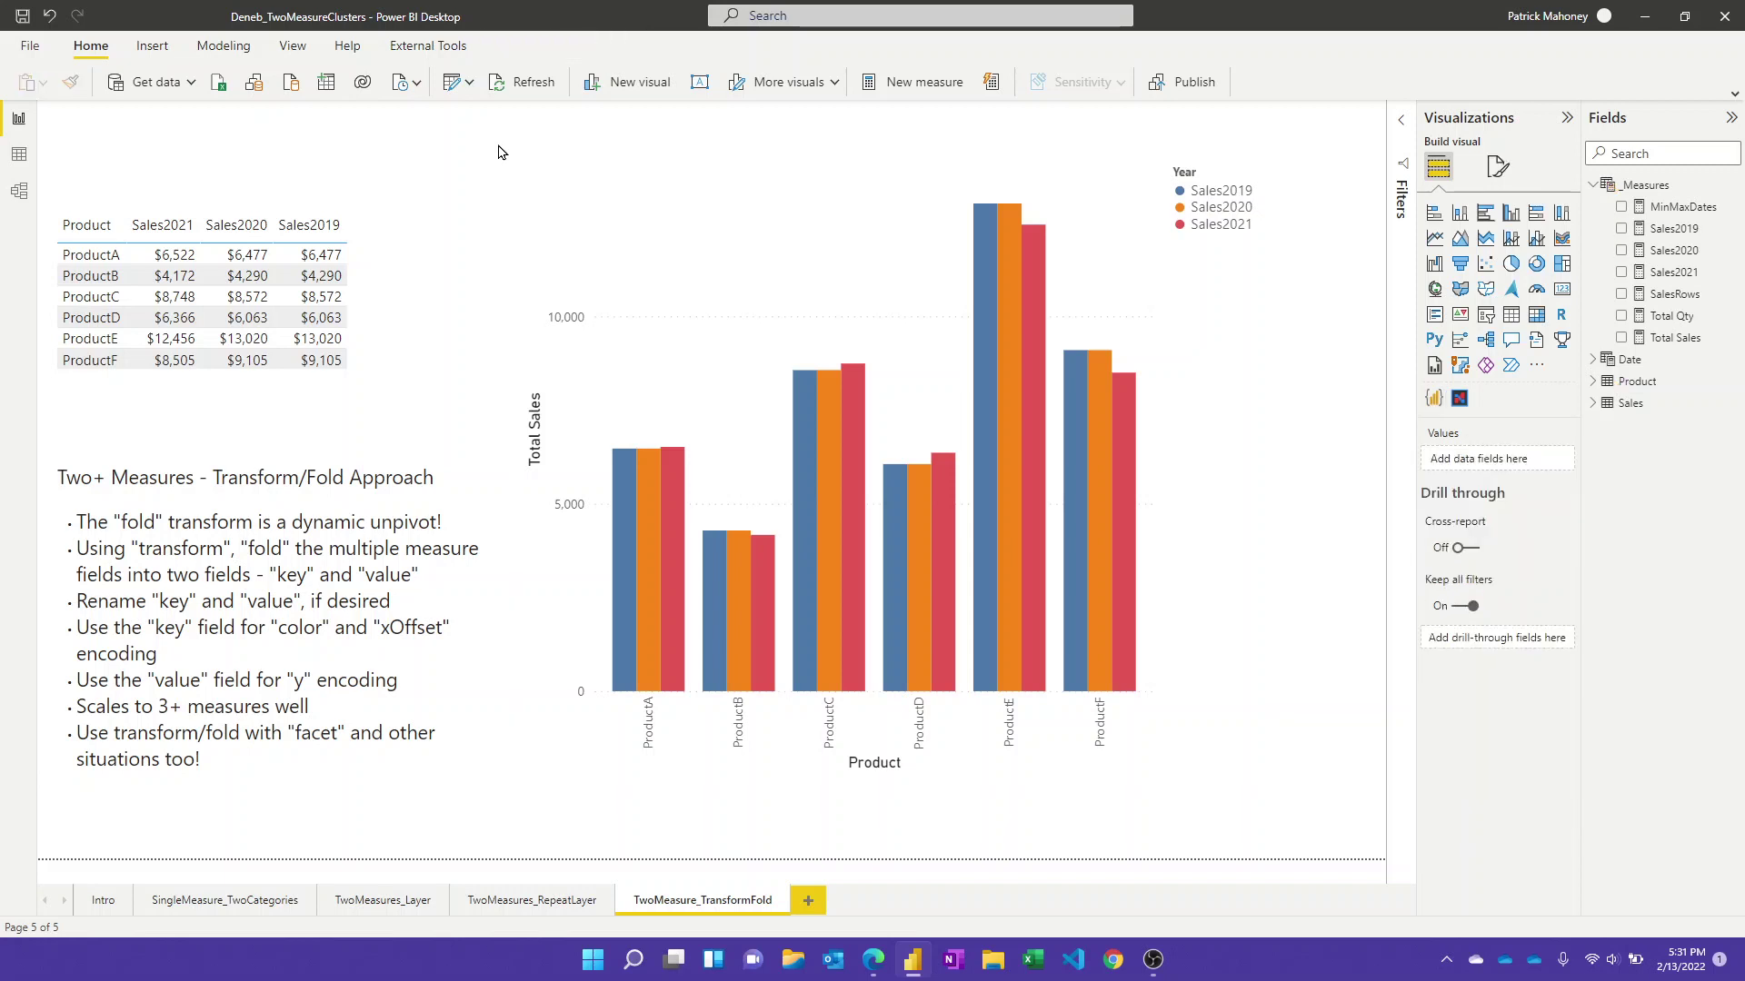